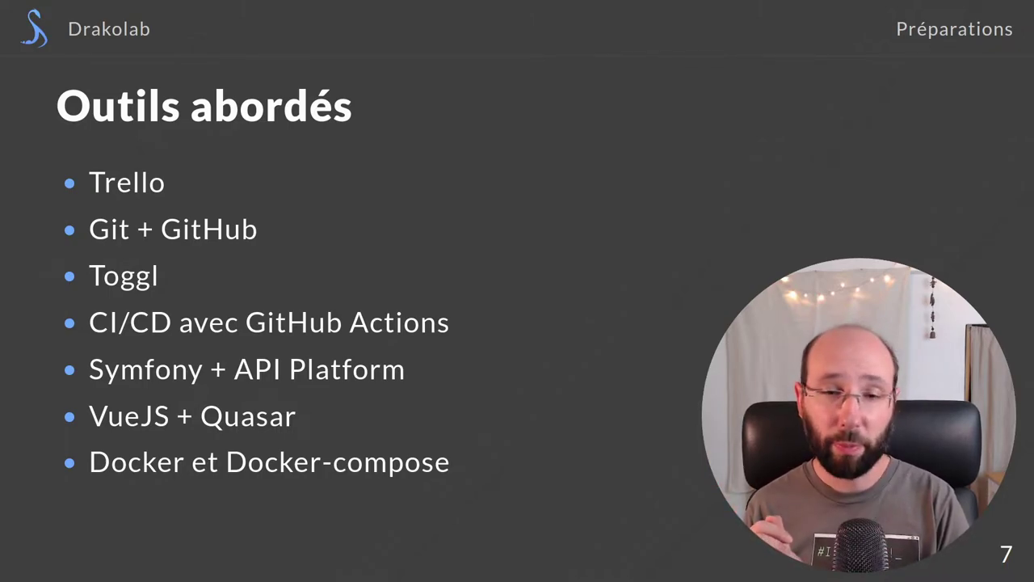
{"action": "key", "text": "Right"}
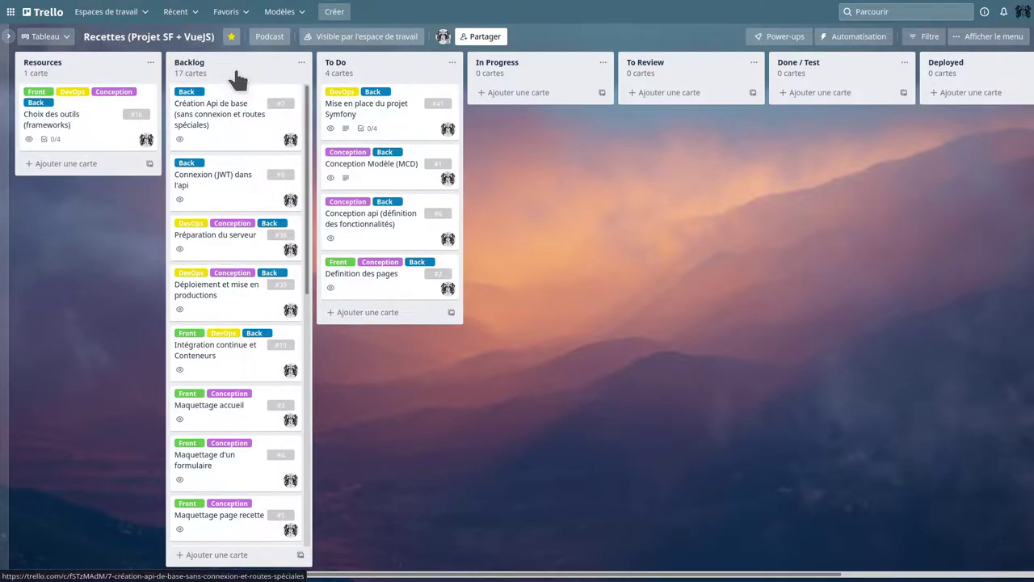
Step: Look through the Backlog cards and view the details of the "Mise en place du projet Symfony" card in To Do
{"action": "scroll", "coordinate": [232, 259], "scroll_direction": "down", "scroll_amount": 5}
{"action": "scroll", "coordinate": [231, 259], "scroll_direction": "up", "scroll_amount": 5}
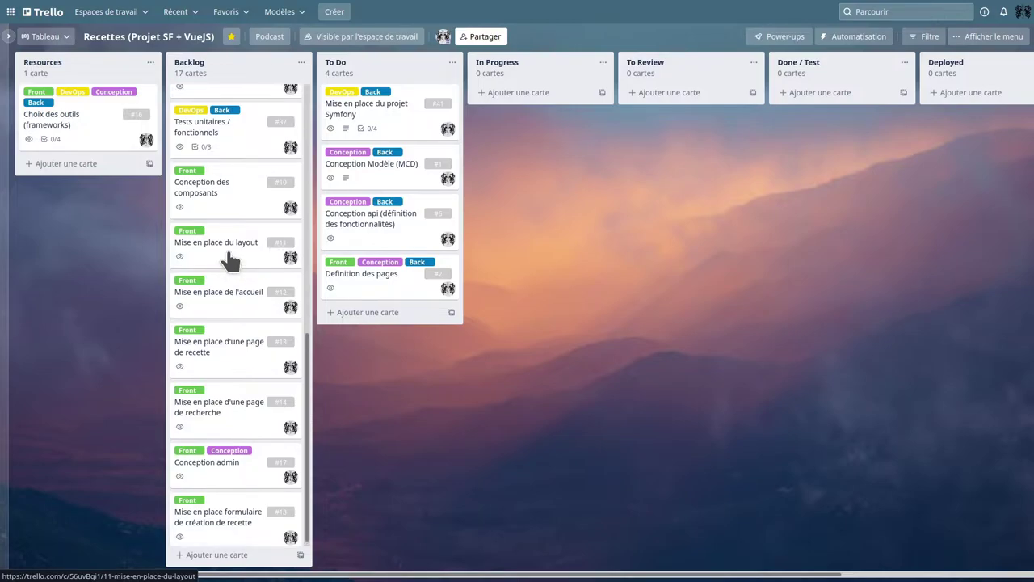
{"action": "scroll", "coordinate": [232, 259], "scroll_direction": "down", "scroll_amount": 5}
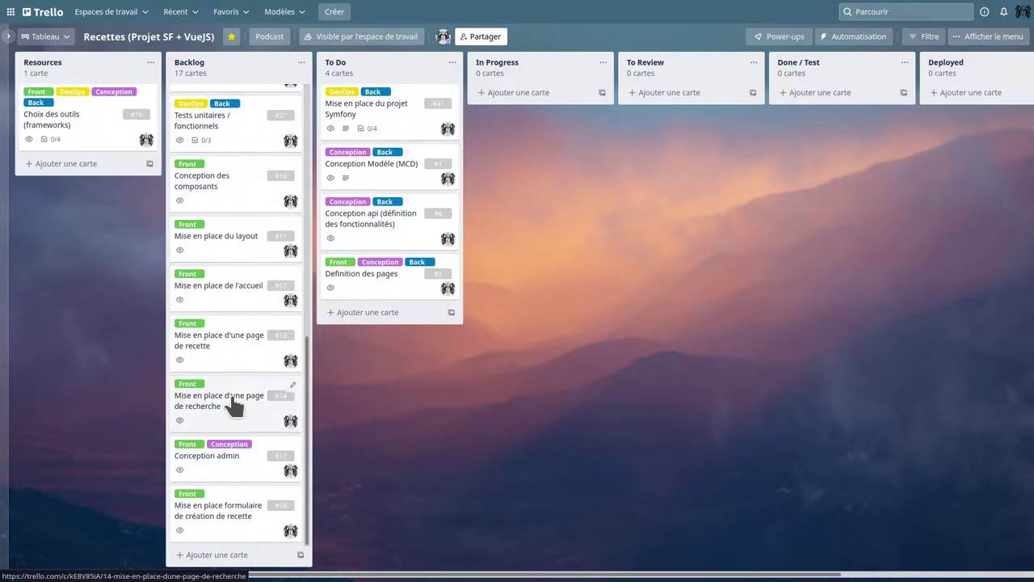
{"action": "scroll", "coordinate": [231, 404], "scroll_direction": "up", "scroll_amount": 5}
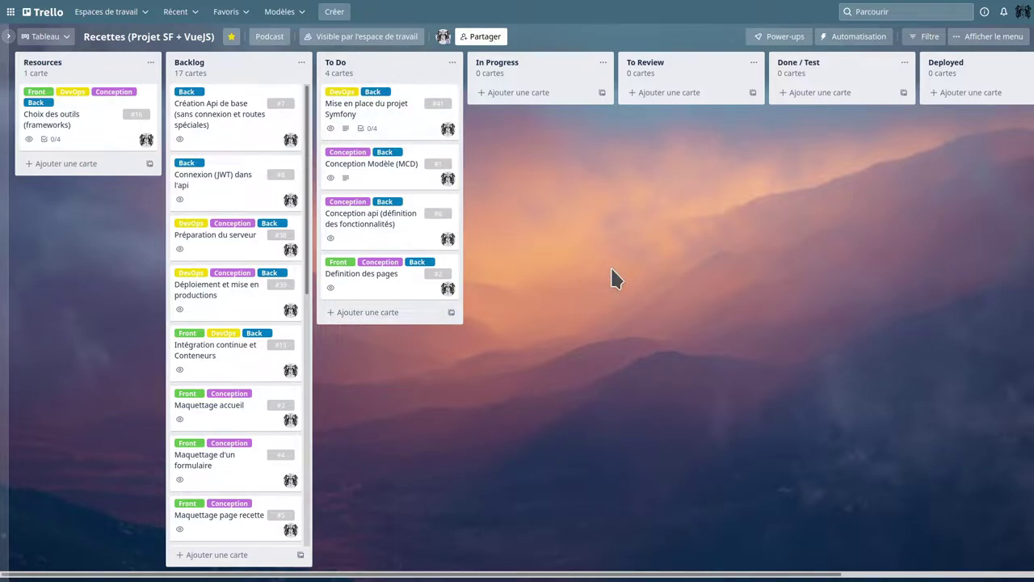
{"action": "left_click", "coordinate": [368, 108]}
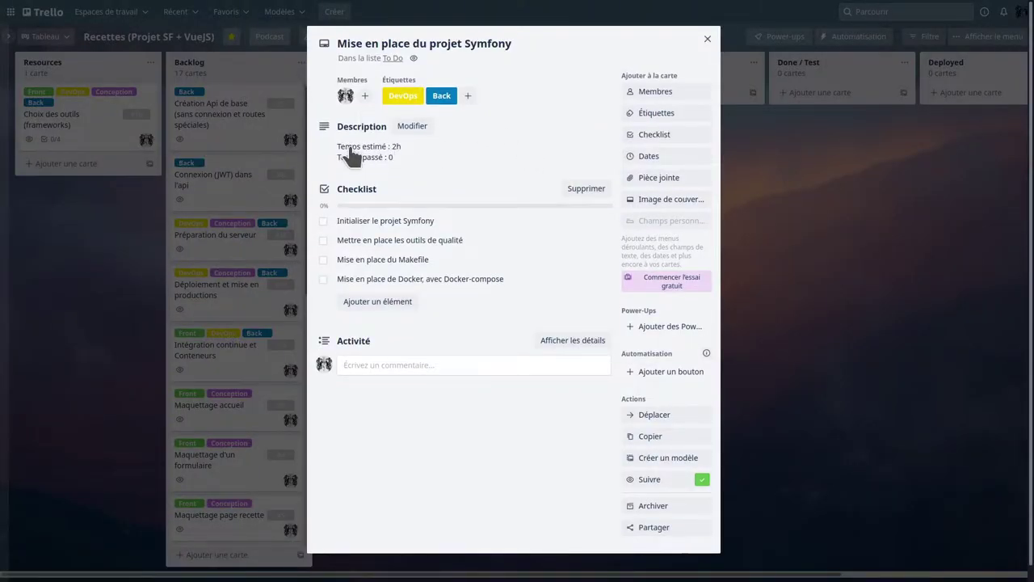
{"action": "left_click", "coordinate": [936, 222]}
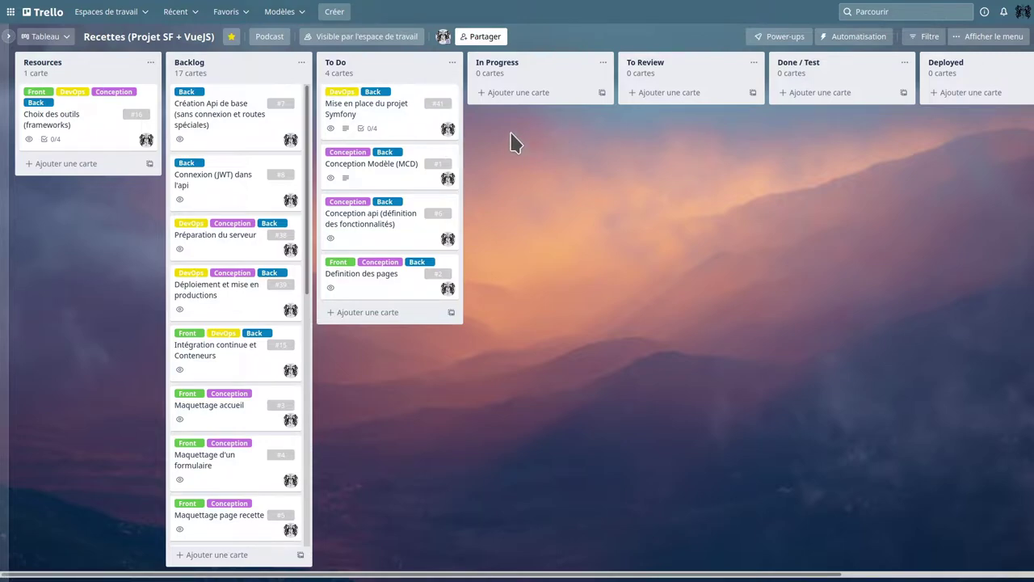
Step: Move the "Mise en place du projet Symfony" and "Conception Modèle (MCD)" cards to In Progress and back to To Do
{"action": "left_click_drag", "start_coordinate": [380, 125], "coordinate": [533, 162]}
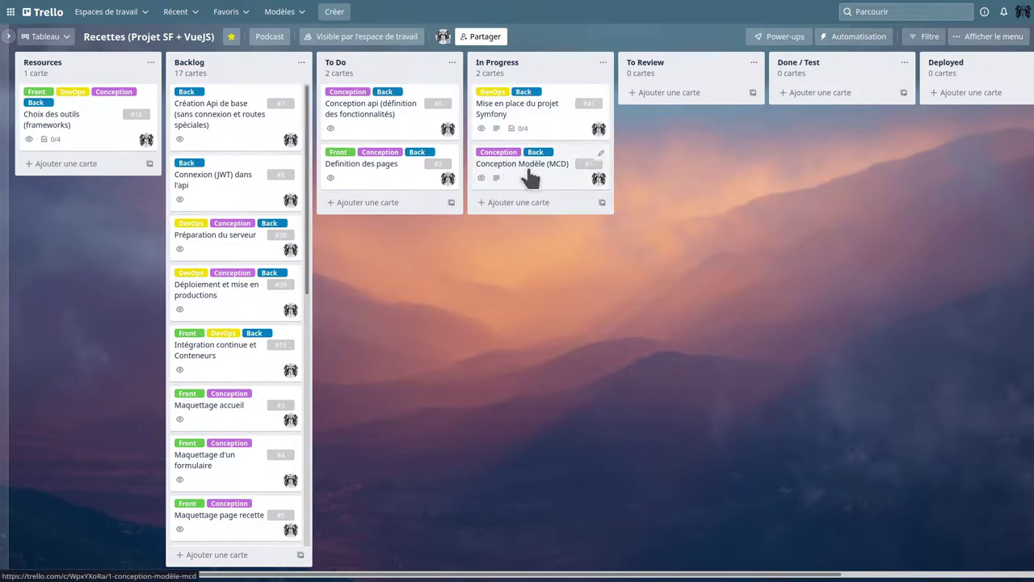
{"action": "left_click_drag", "start_coordinate": [531, 179], "coordinate": [420, 120]}
{"action": "left_click_drag", "start_coordinate": [531, 127], "coordinate": [347, 93]}
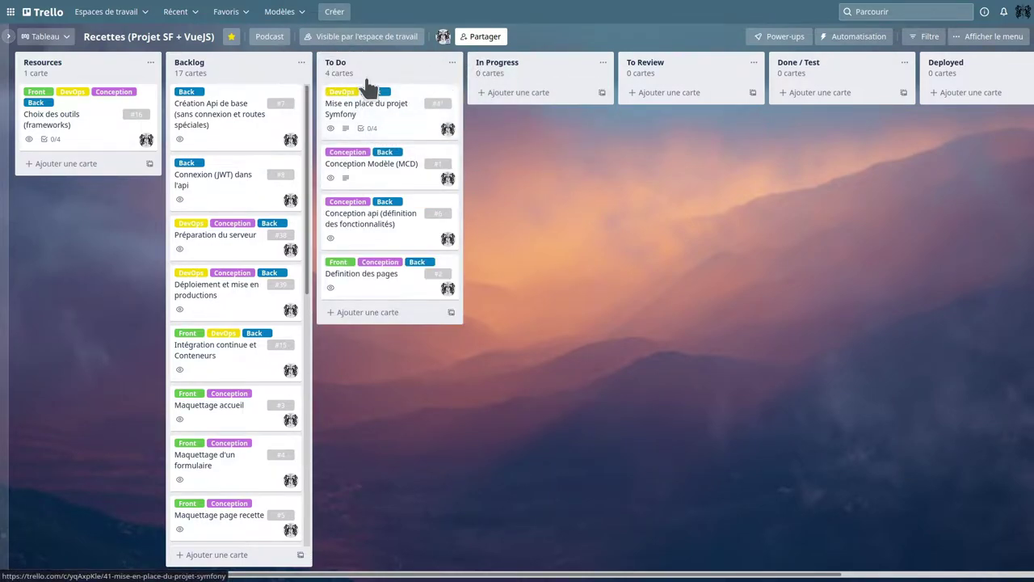
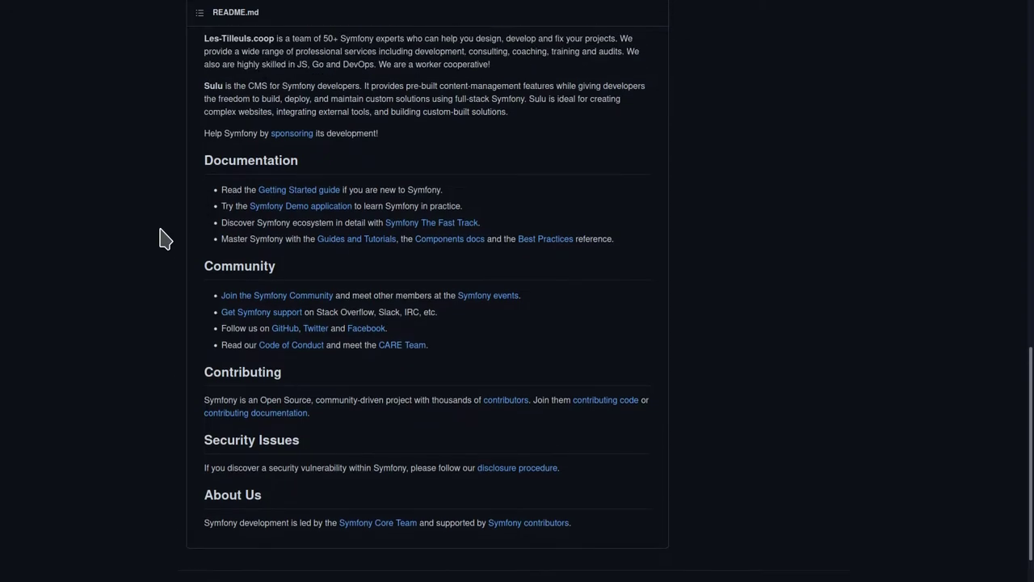
Step: On GitHub, read through composer.json in the symfony/symfony repository and return to the repository's file list
{"action": "scroll", "coordinate": [162, 238], "scroll_direction": "up", "scroll_amount": 4}
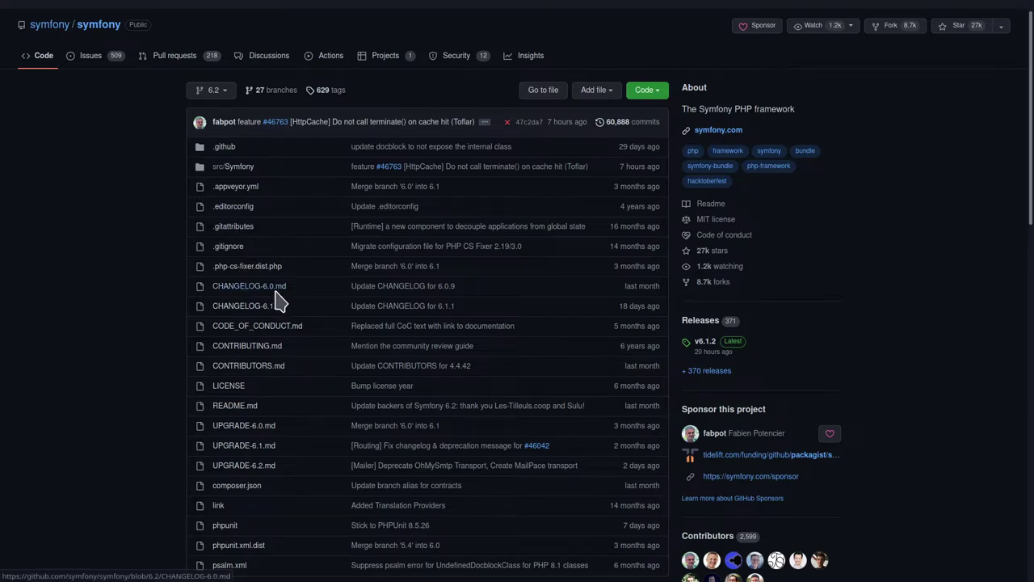
{"action": "scroll", "coordinate": [274, 301], "scroll_direction": "down", "scroll_amount": 2}
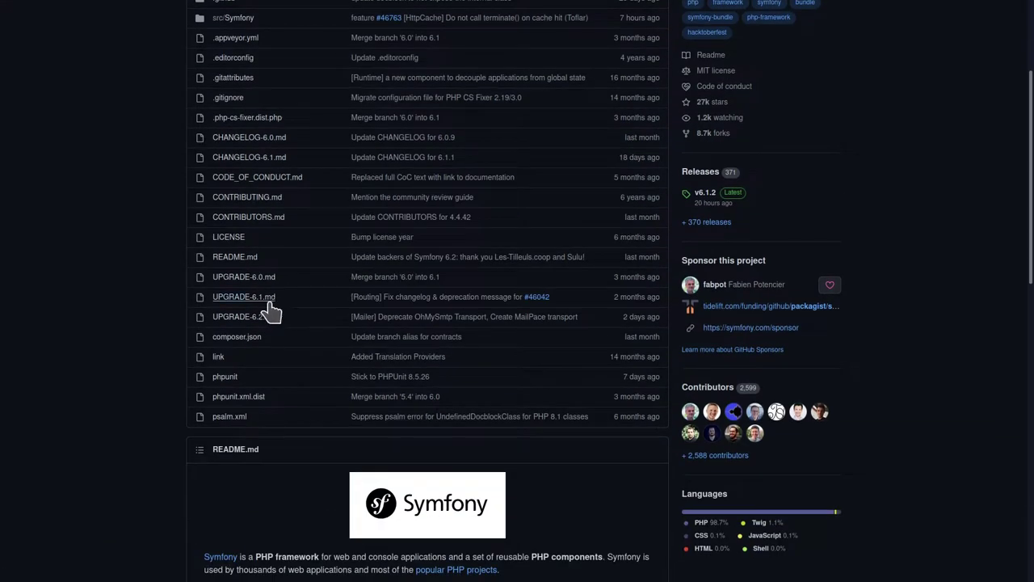
{"action": "left_click", "coordinate": [242, 338]}
{"action": "scroll", "coordinate": [370, 257], "scroll_direction": "down", "scroll_amount": 3}
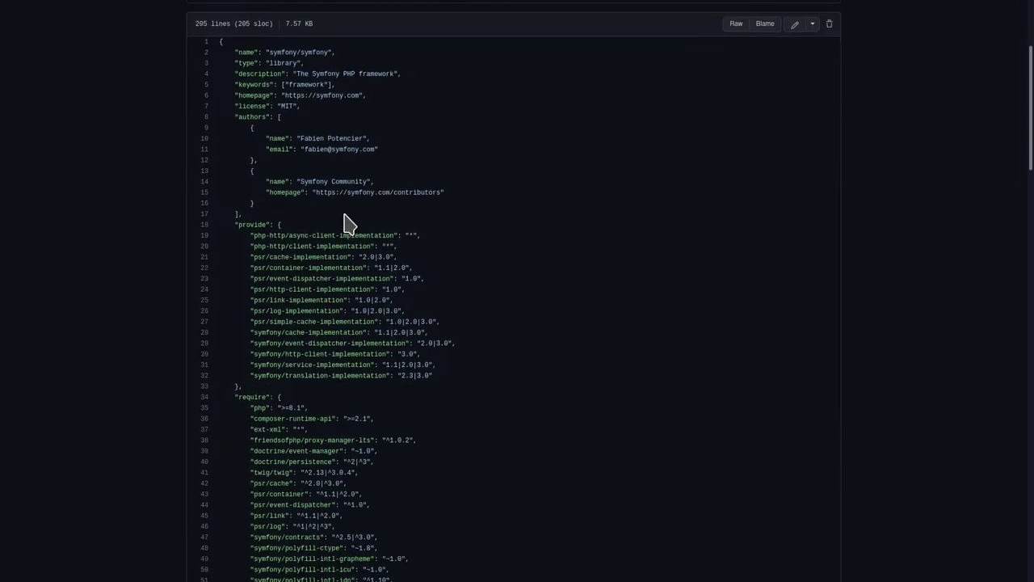
{"action": "scroll", "coordinate": [362, 161], "scroll_direction": "down", "scroll_amount": 18}
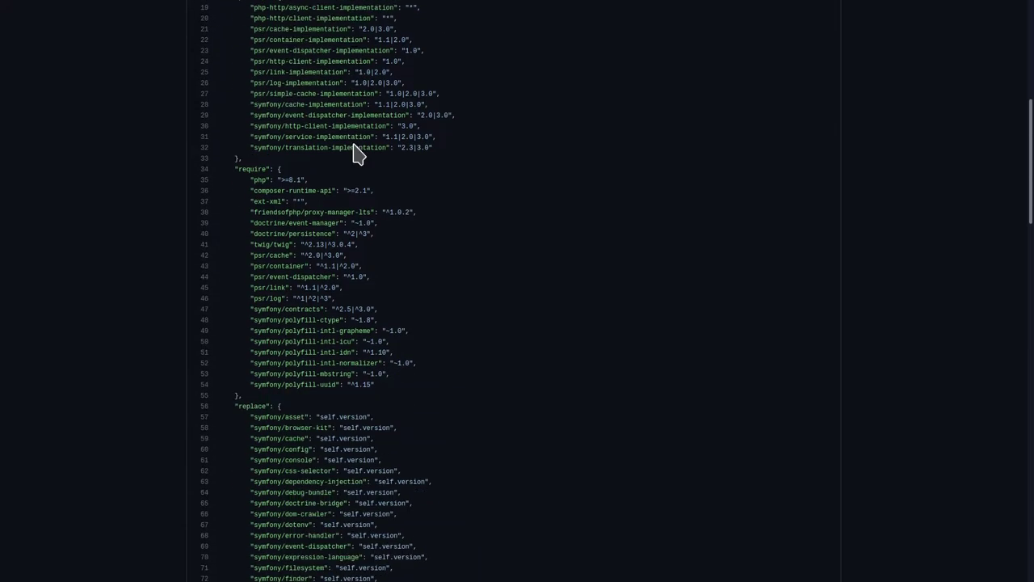
{"action": "scroll", "coordinate": [367, 178], "scroll_direction": "down", "scroll_amount": 5}
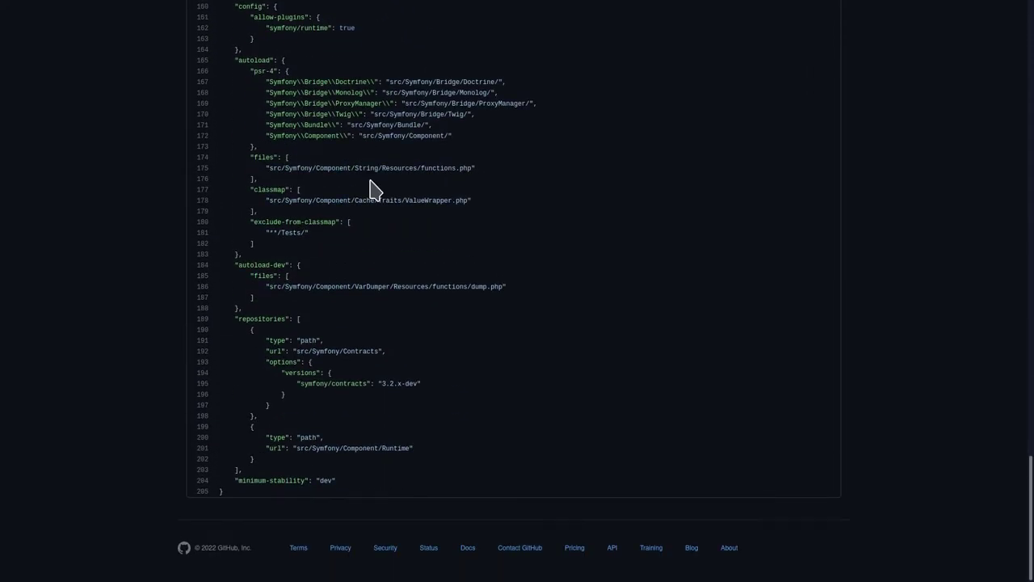
{"action": "scroll", "coordinate": [370, 190], "scroll_direction": "up", "scroll_amount": 20}
{"action": "key", "text": "alt+Left"}
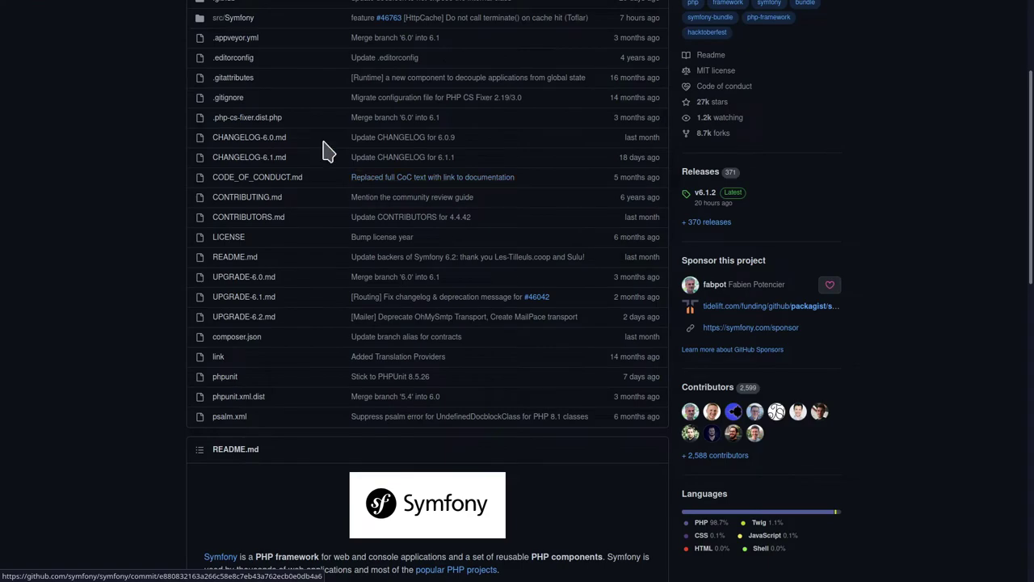
{"action": "scroll", "coordinate": [327, 151], "scroll_direction": "up", "scroll_amount": 3}
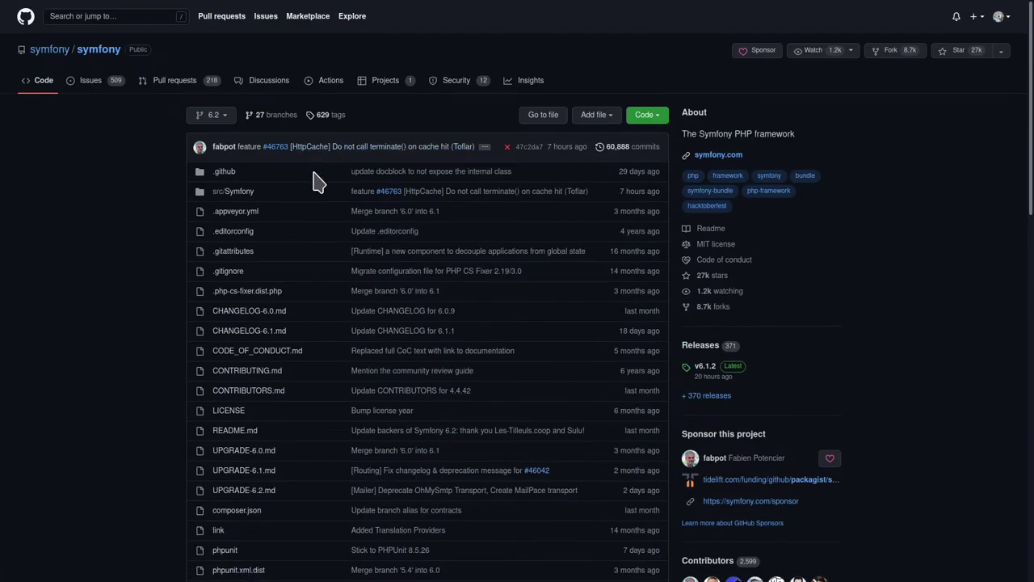
Step: Look through the first page of open issues in the symfony/symfony repository
{"action": "left_click", "coordinate": [91, 84]}
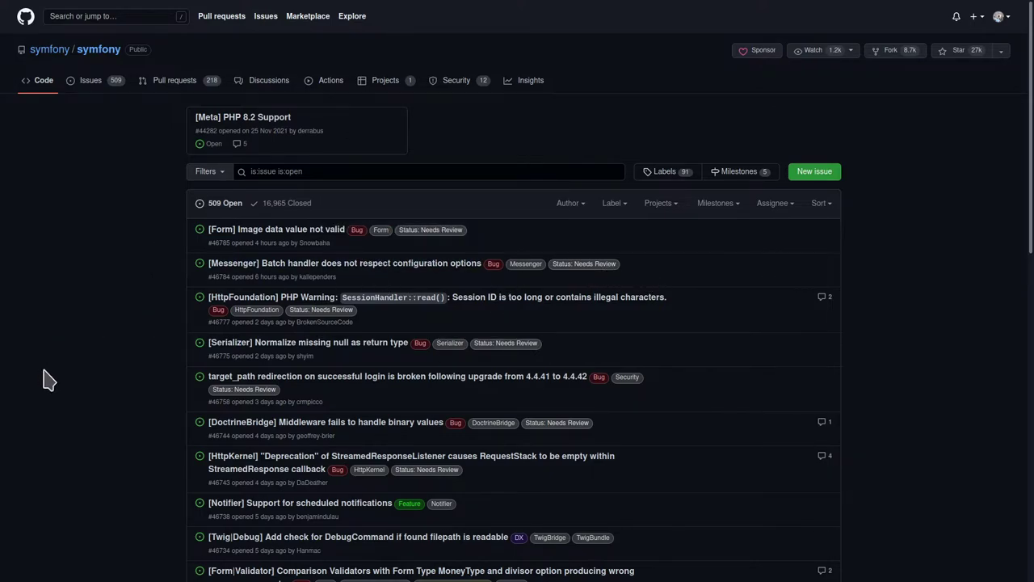
{"action": "scroll", "coordinate": [468, 363], "scroll_direction": "down", "scroll_amount": 2}
{"action": "scroll", "coordinate": [93, 376], "scroll_direction": "down", "scroll_amount": 1}
{"action": "scroll", "coordinate": [90, 368], "scroll_direction": "down", "scroll_amount": 1}
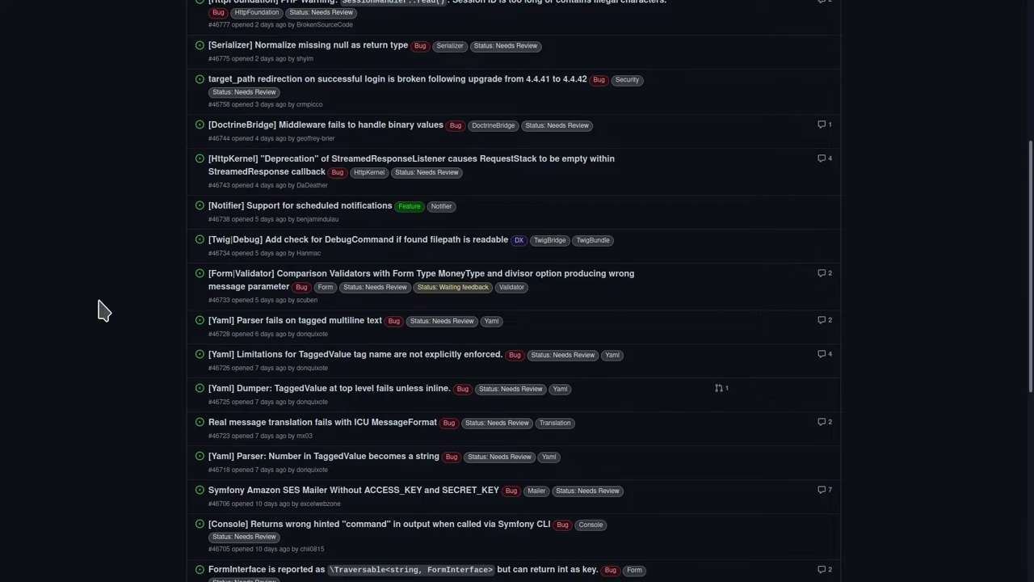
{"action": "scroll", "coordinate": [103, 308], "scroll_direction": "down", "scroll_amount": 2}
{"action": "scroll", "coordinate": [105, 314], "scroll_direction": "down", "scroll_amount": 2}
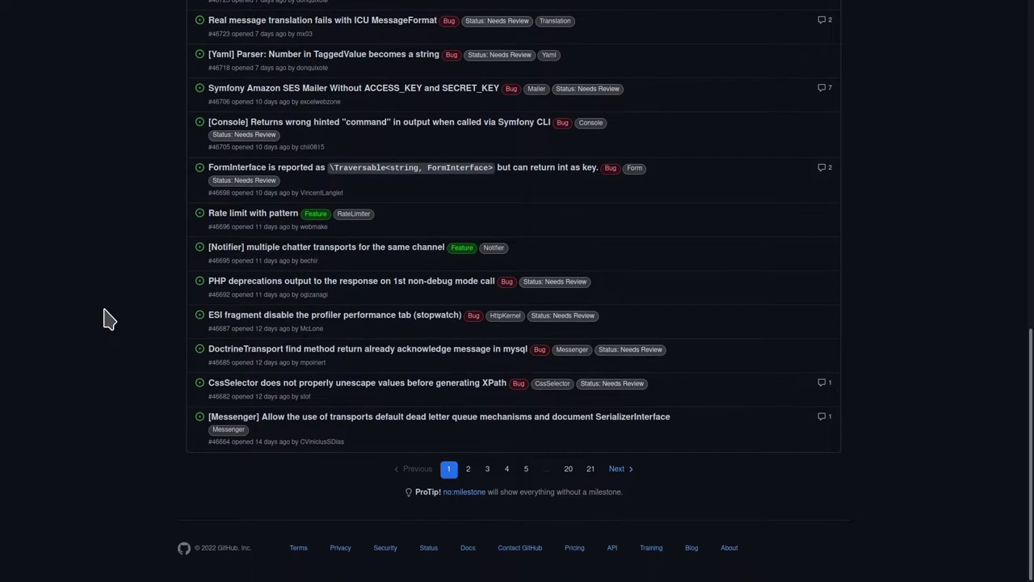
{"action": "scroll", "coordinate": [109, 319], "scroll_direction": "up", "scroll_amount": 8}
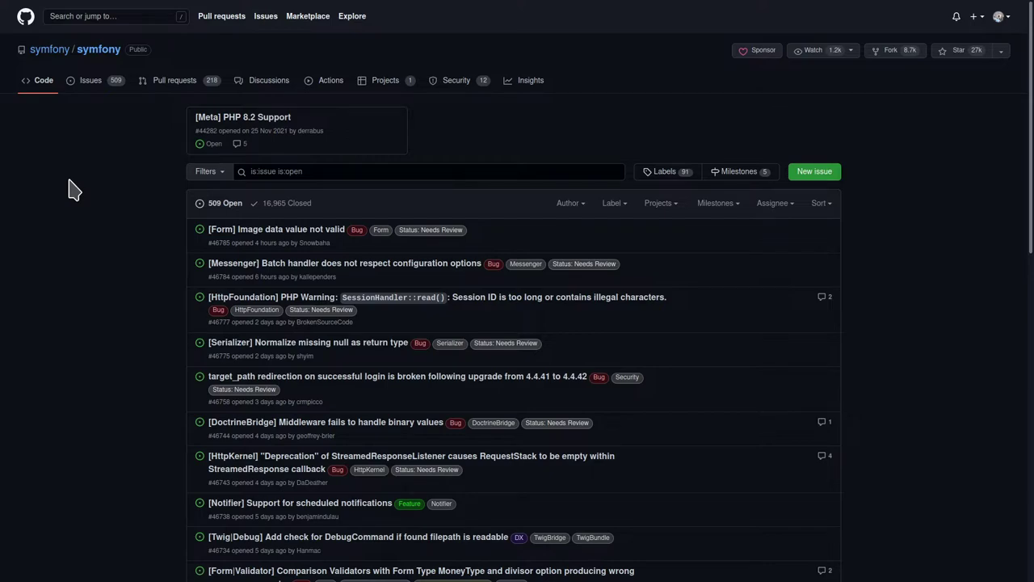
Step: Browse the repository's open pull requests and open "[Yaml] Improve test coverage in DumperTest and ParserTest"
{"action": "left_click", "coordinate": [175, 81]}
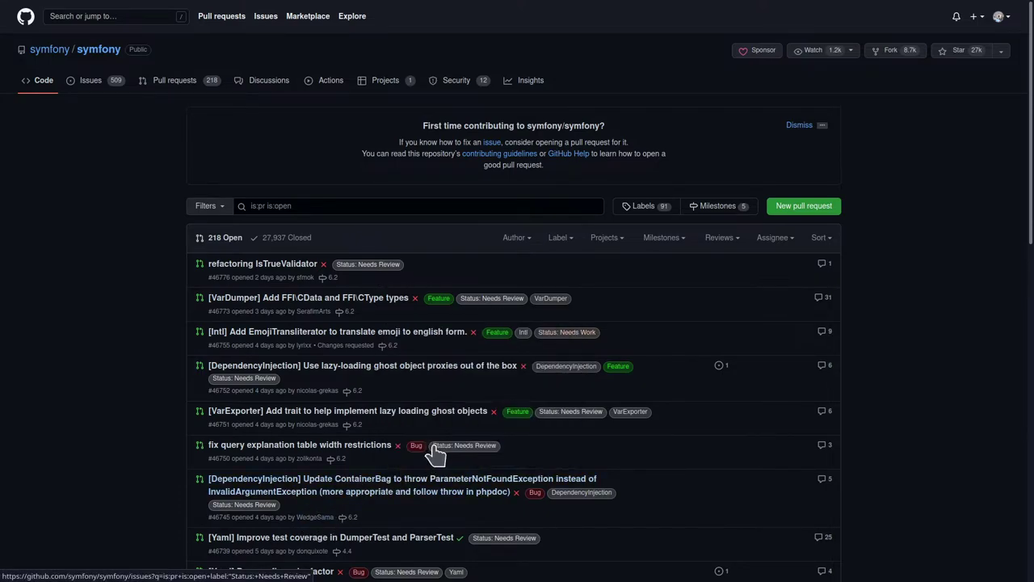
{"action": "scroll", "coordinate": [145, 456], "scroll_direction": "down", "scroll_amount": 2}
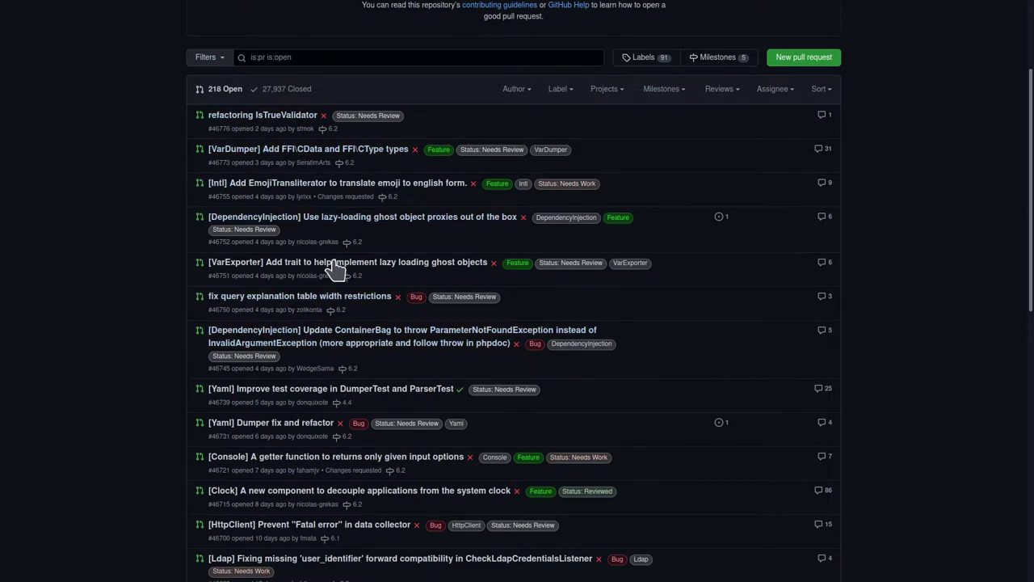
{"action": "mouse_move", "coordinate": [288, 395]}
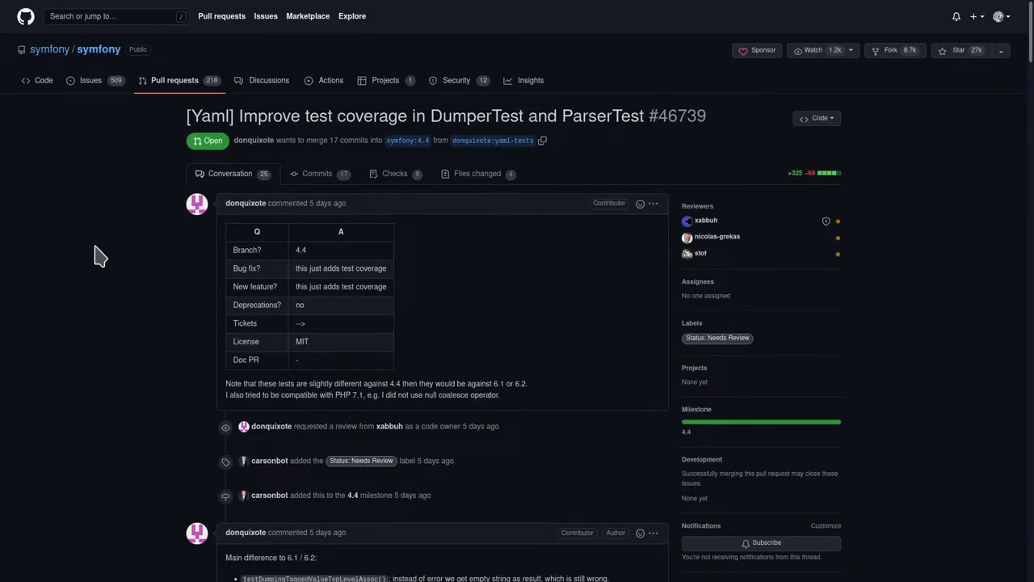
Step: Read the pull request's description and the first comments in its conversation, including the one about merging branch 4.4 into 5.4
{"action": "left_click_drag", "start_coordinate": [226, 222], "coordinate": [556, 409]}
{"action": "left_click", "coordinate": [556, 409]}
{"action": "scroll", "coordinate": [561, 397], "scroll_direction": "down", "scroll_amount": 6}
{"action": "scroll", "coordinate": [400, 185], "scroll_direction": "down", "scroll_amount": 2}
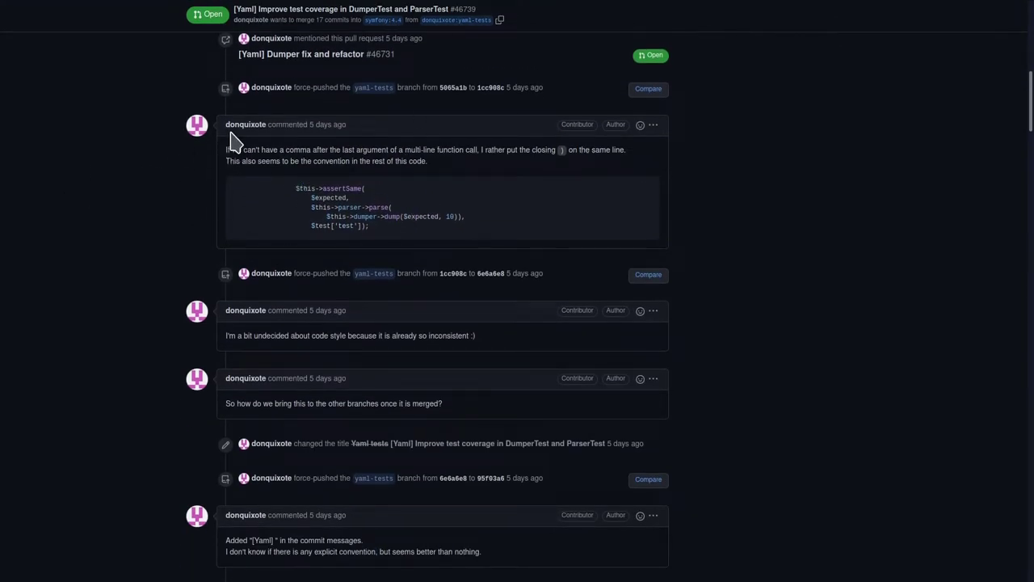
{"action": "left_click_drag", "start_coordinate": [199, 167], "coordinate": [531, 183]}
{"action": "left_click", "coordinate": [531, 183]}
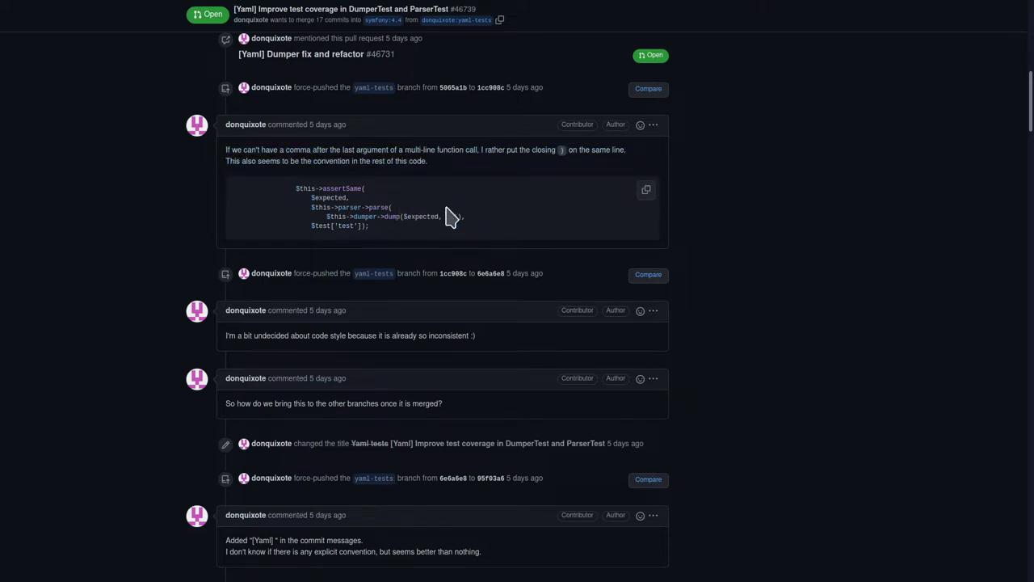
{"action": "scroll", "coordinate": [146, 186], "scroll_direction": "down", "scroll_amount": 5}
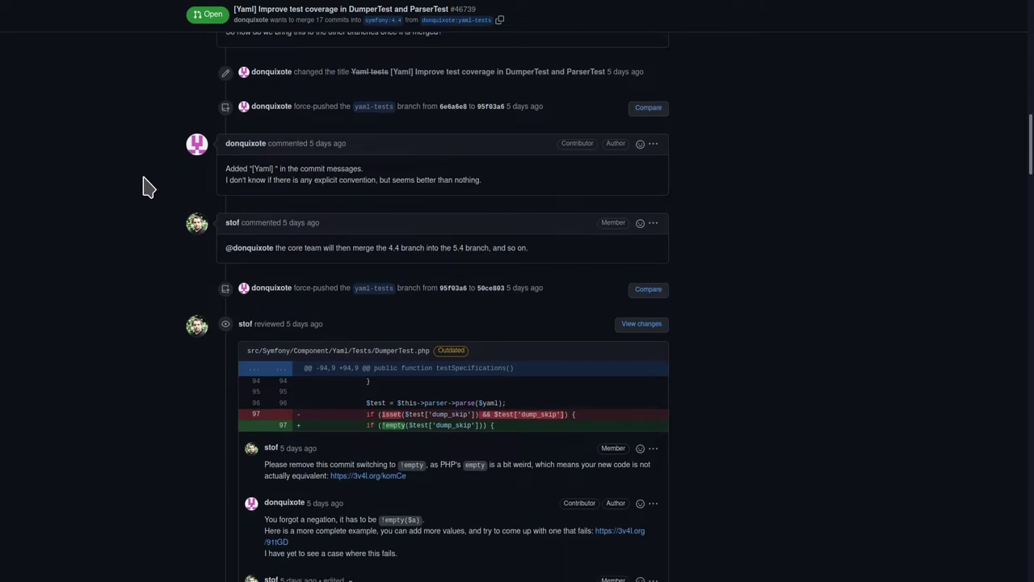
{"action": "left_click_drag", "start_coordinate": [338, 252], "coordinate": [527, 249]}
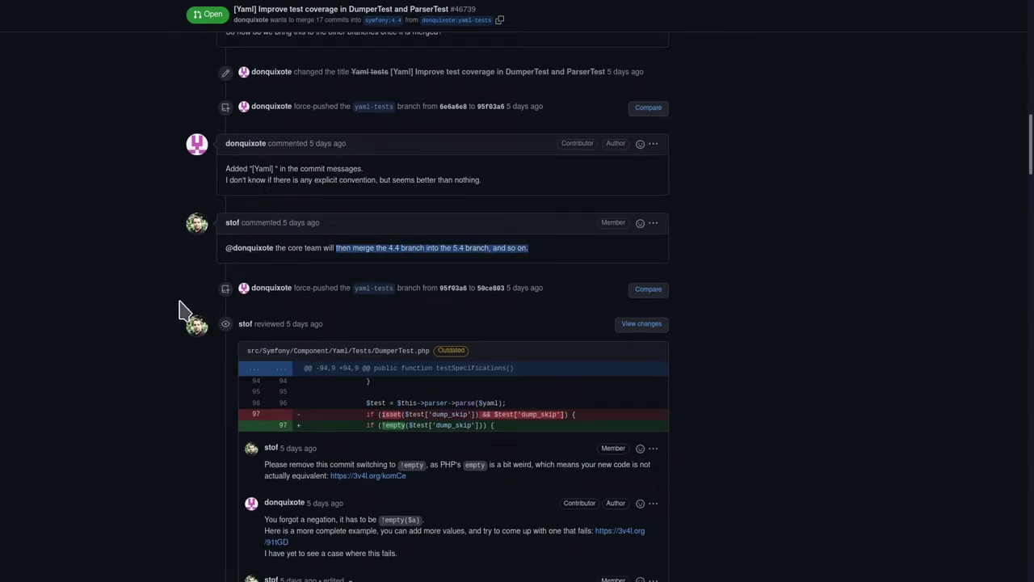
{"action": "left_click", "coordinate": [91, 294]}
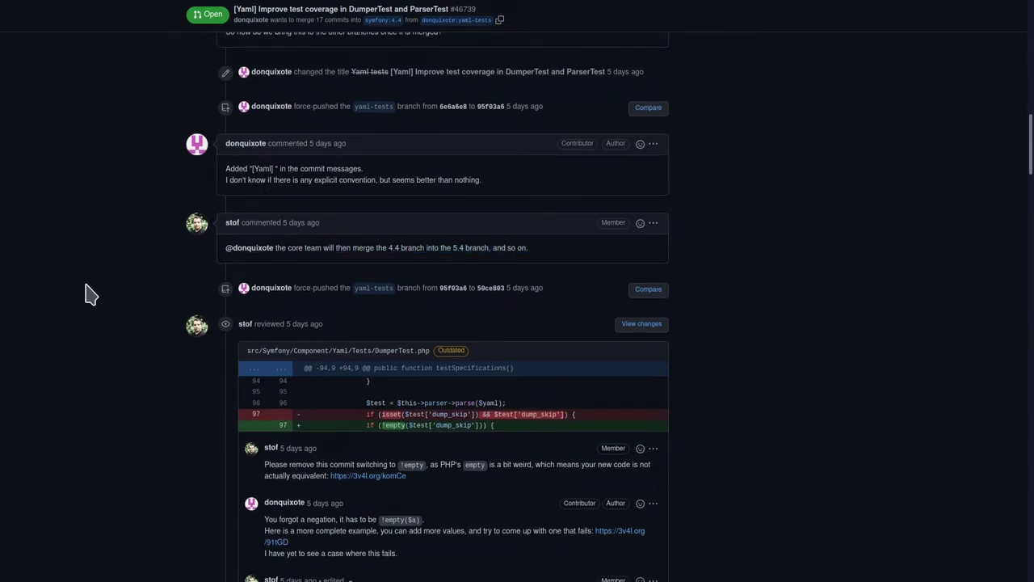
Step: Examine the code review discussion on the DumperTest.php changes in the pull request's conversation
{"action": "scroll", "coordinate": [91, 294], "scroll_direction": "down", "scroll_amount": 2}
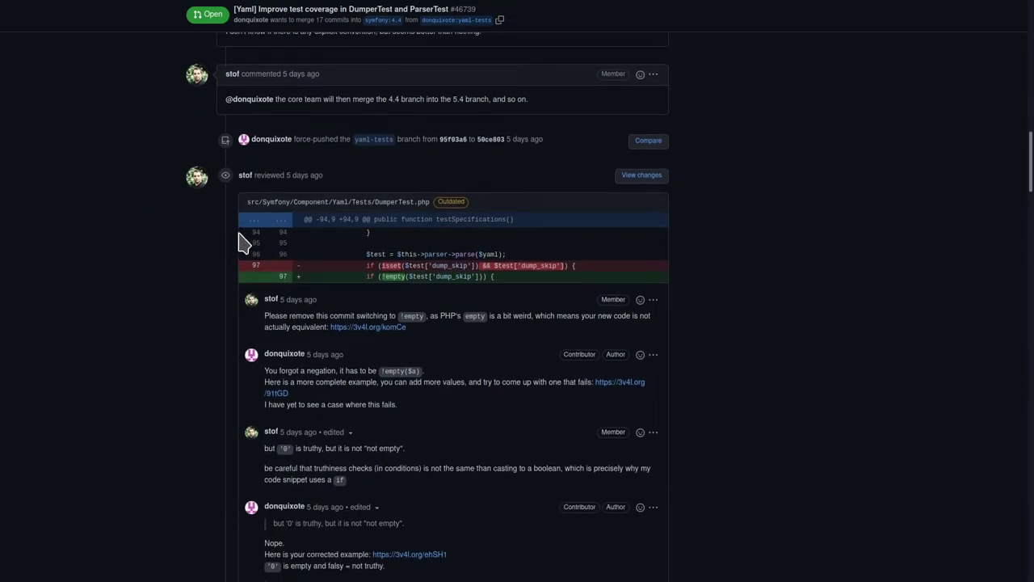
{"action": "left_click_drag", "start_coordinate": [365, 270], "coordinate": [528, 294]}
{"action": "left_click", "coordinate": [529, 292]}
{"action": "left_click_drag", "start_coordinate": [360, 264], "coordinate": [490, 291]}
{"action": "left_click", "coordinate": [517, 282]}
{"action": "scroll", "coordinate": [374, 267], "scroll_direction": "down", "scroll_amount": 2}
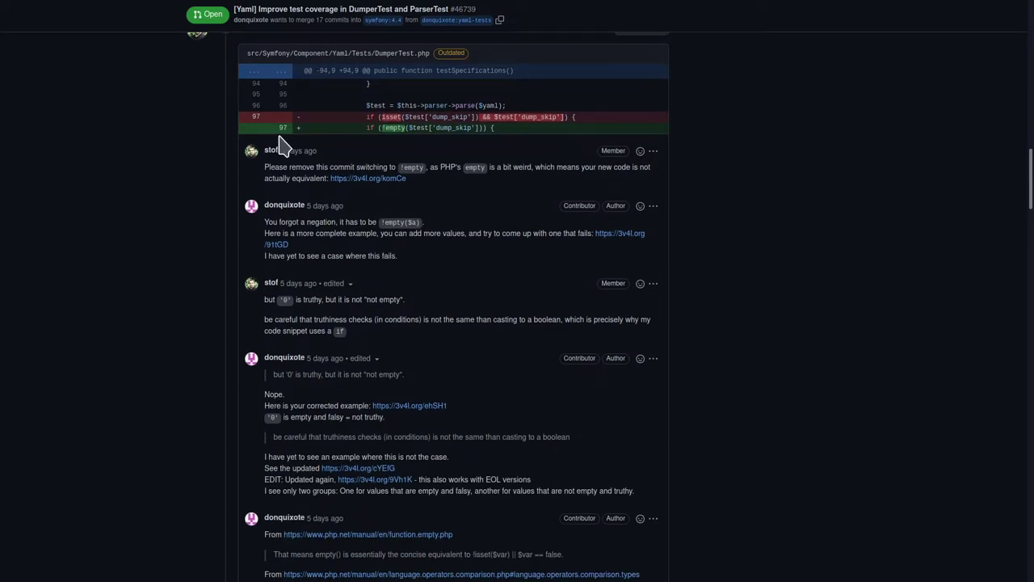
{"action": "scroll", "coordinate": [167, 283], "scroll_direction": "down", "scroll_amount": 15}
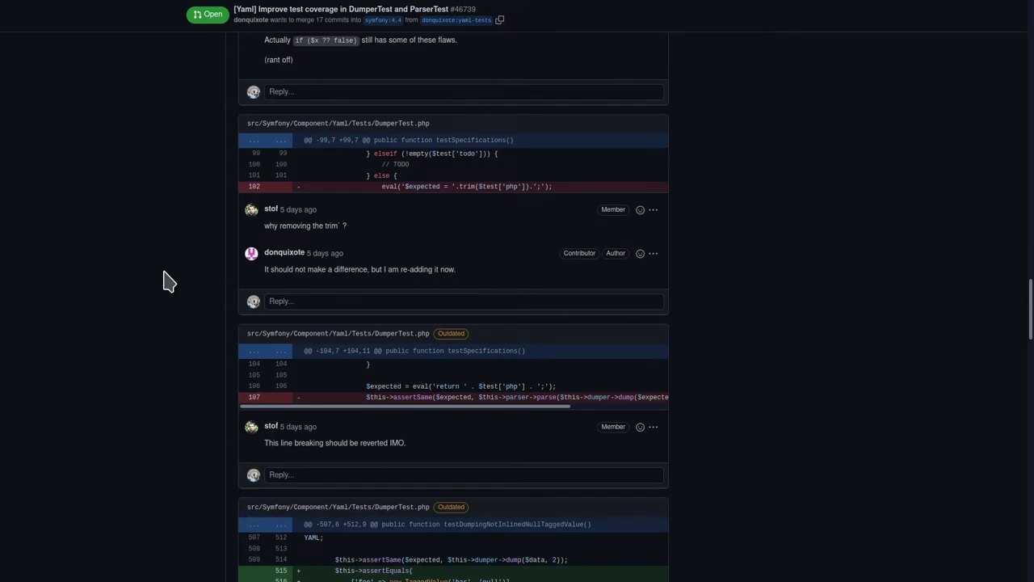
{"action": "scroll", "coordinate": [166, 282], "scroll_direction": "up", "scroll_amount": 20}
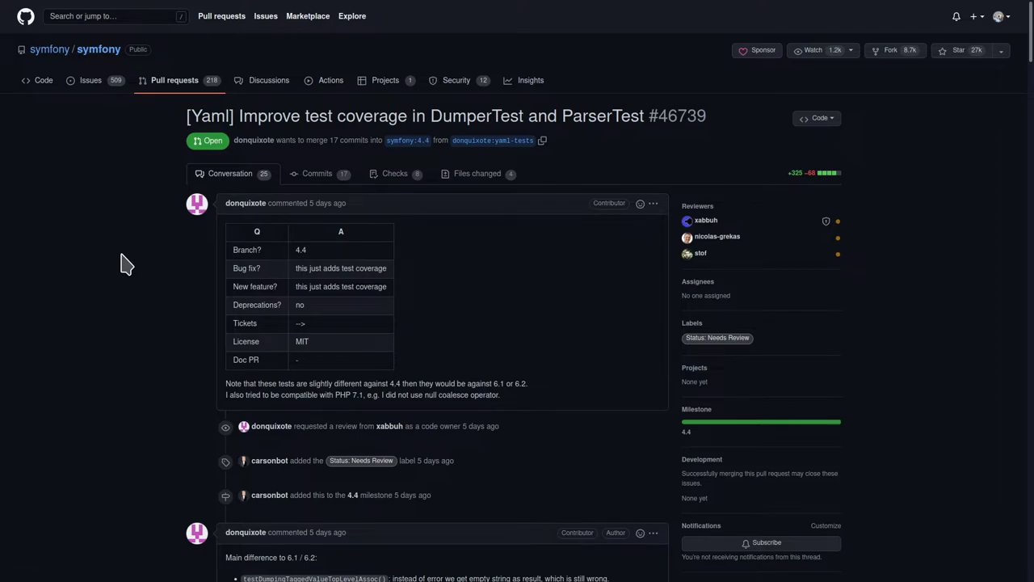
Step: Examine the list of commits included in the pull request
{"action": "left_click", "coordinate": [324, 172]}
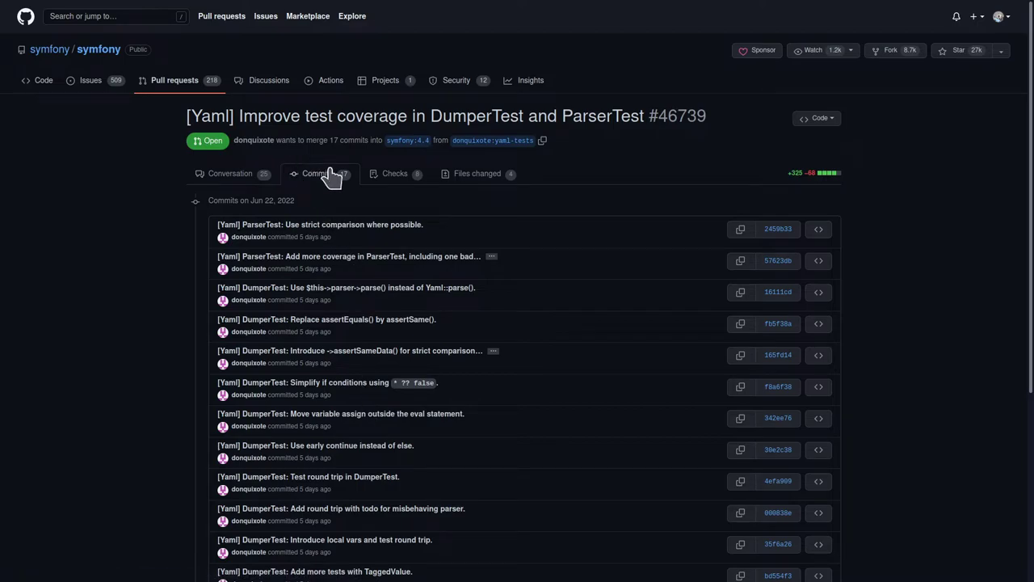
{"action": "scroll", "coordinate": [178, 270], "scroll_direction": "down", "scroll_amount": 4}
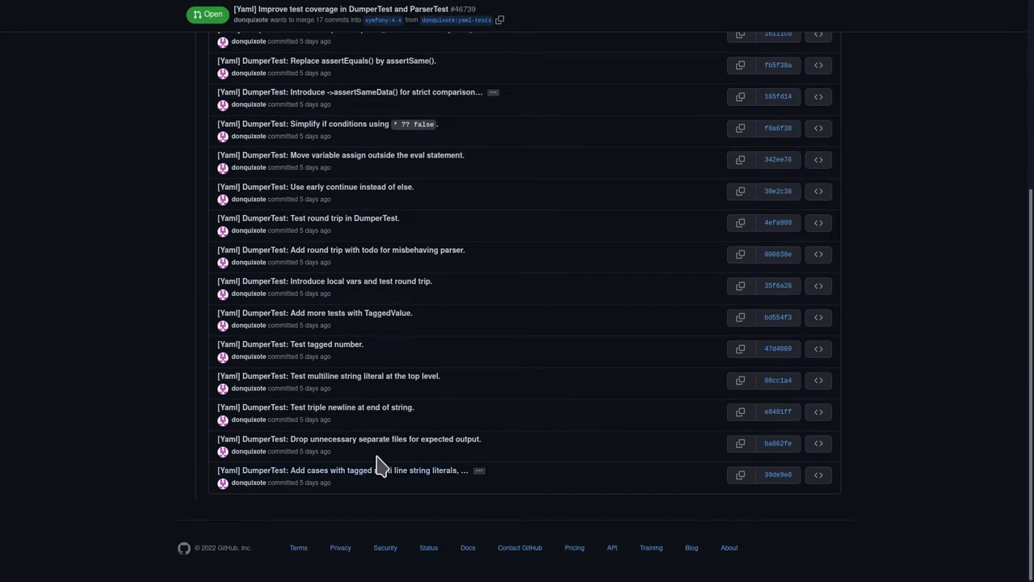
{"action": "scroll", "coordinate": [380, 467], "scroll_direction": "up", "scroll_amount": 5}
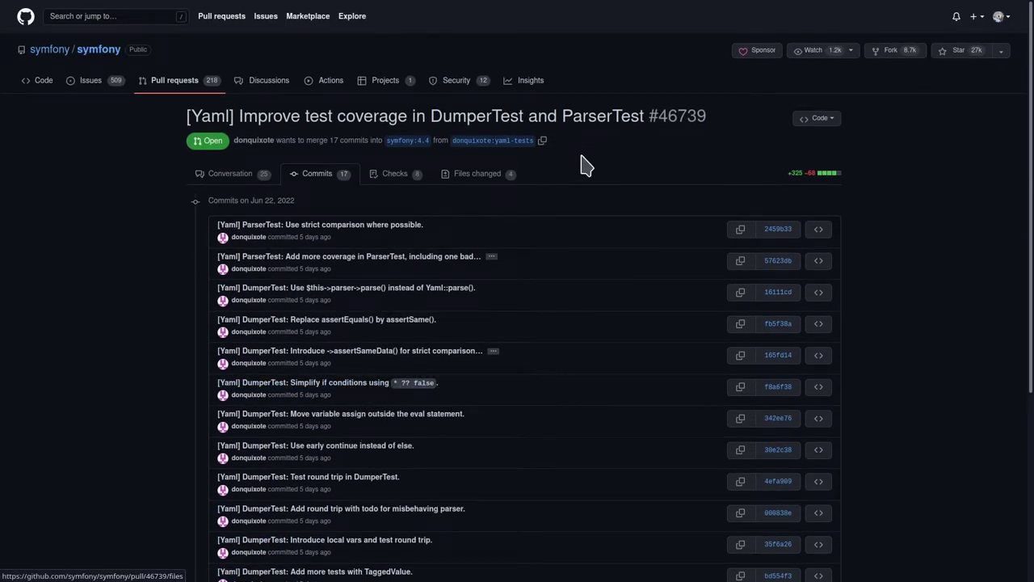
Step: Open the pull request's changed files and examine the first added and removed lines in DumperTest.php
{"action": "left_click", "coordinate": [478, 174]}
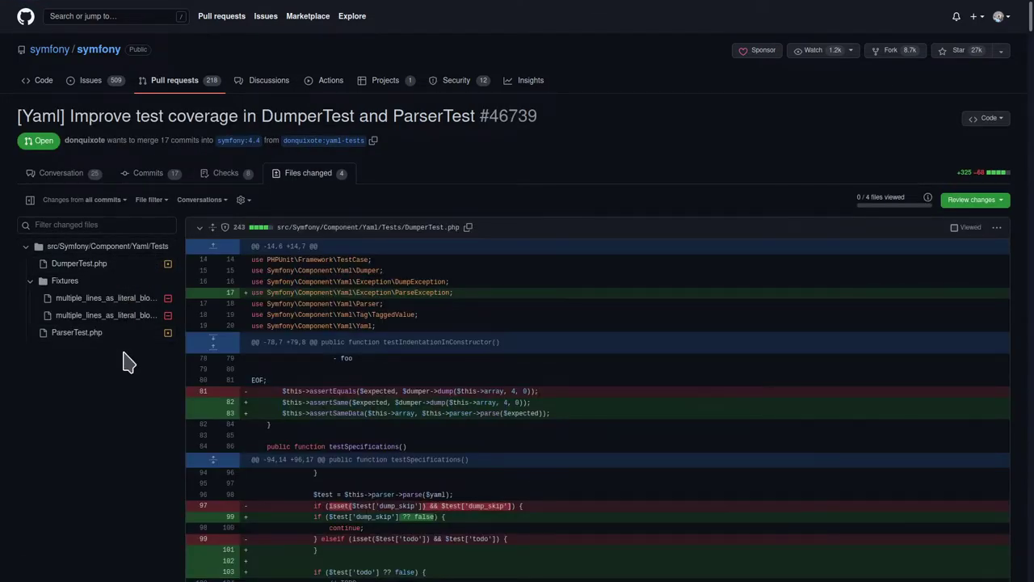
{"action": "scroll", "coordinate": [492, 330], "scroll_direction": "down", "scroll_amount": 1}
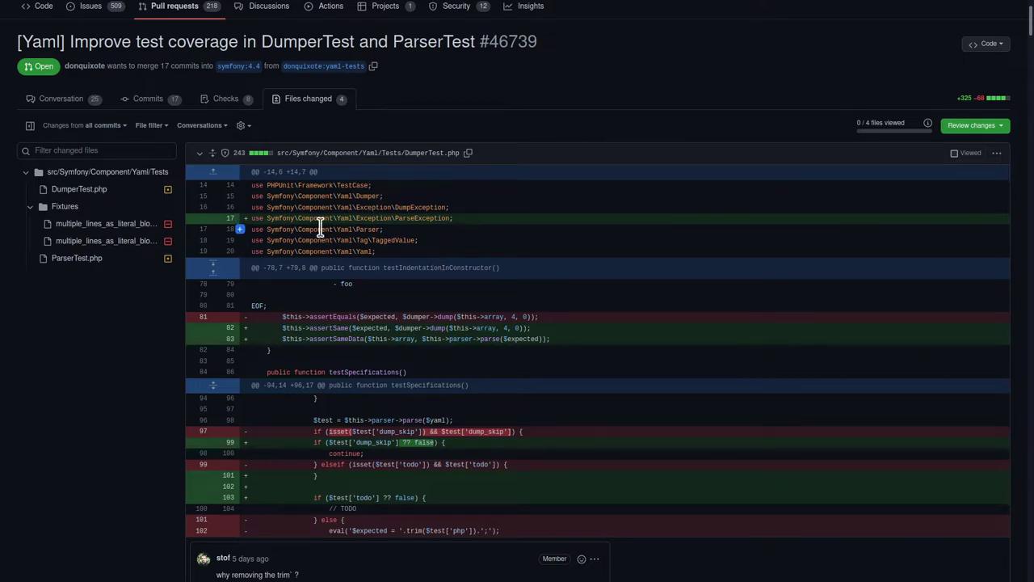
{"action": "left_click_drag", "start_coordinate": [273, 218], "coordinate": [493, 222]}
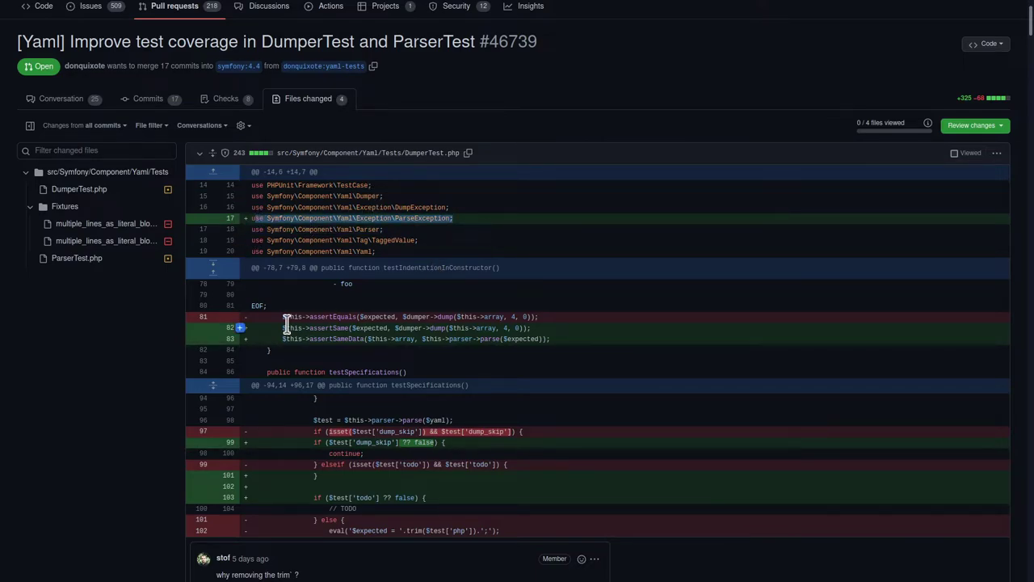
{"action": "left_click_drag", "start_coordinate": [284, 317], "coordinate": [568, 353]}
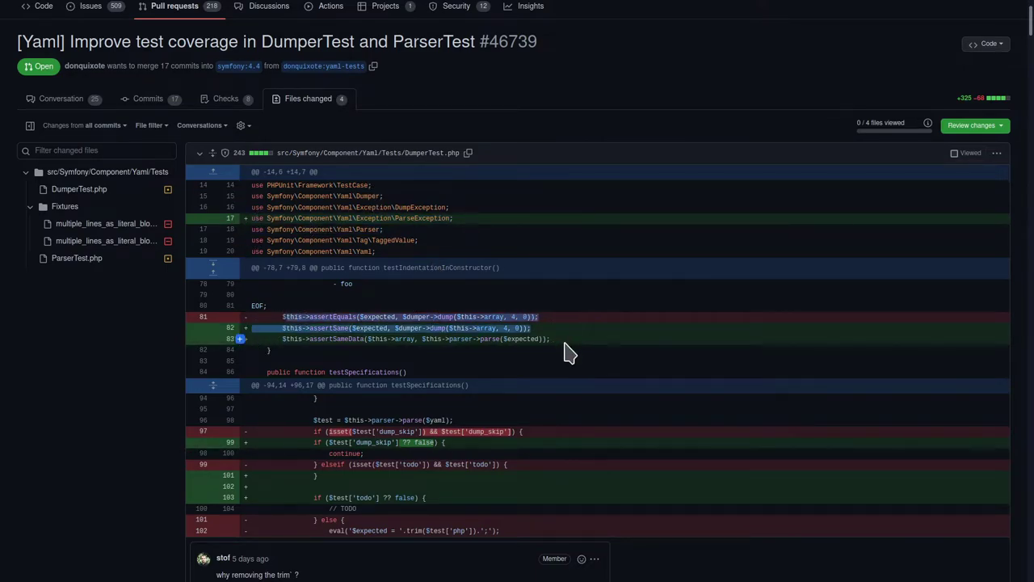
{"action": "left_click", "coordinate": [485, 331]}
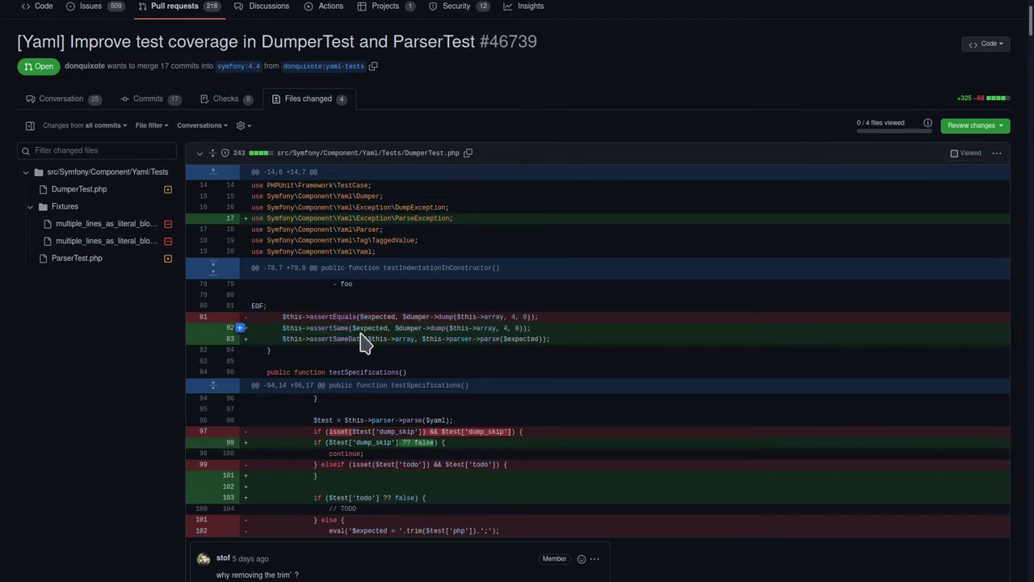
{"action": "left_click_drag", "start_coordinate": [287, 315], "coordinate": [490, 332]}
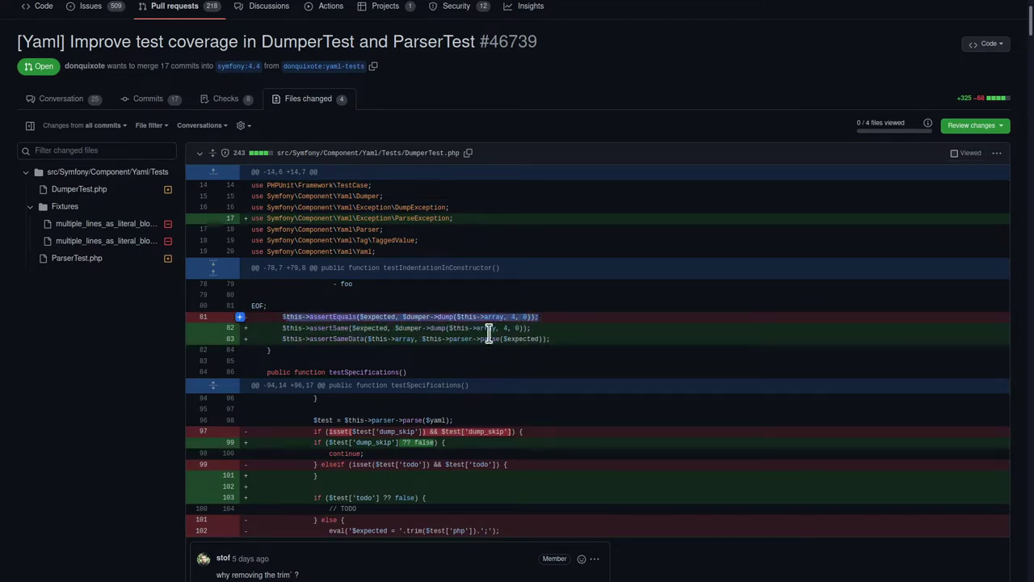
{"action": "left_click_drag", "start_coordinate": [284, 329], "coordinate": [545, 334]}
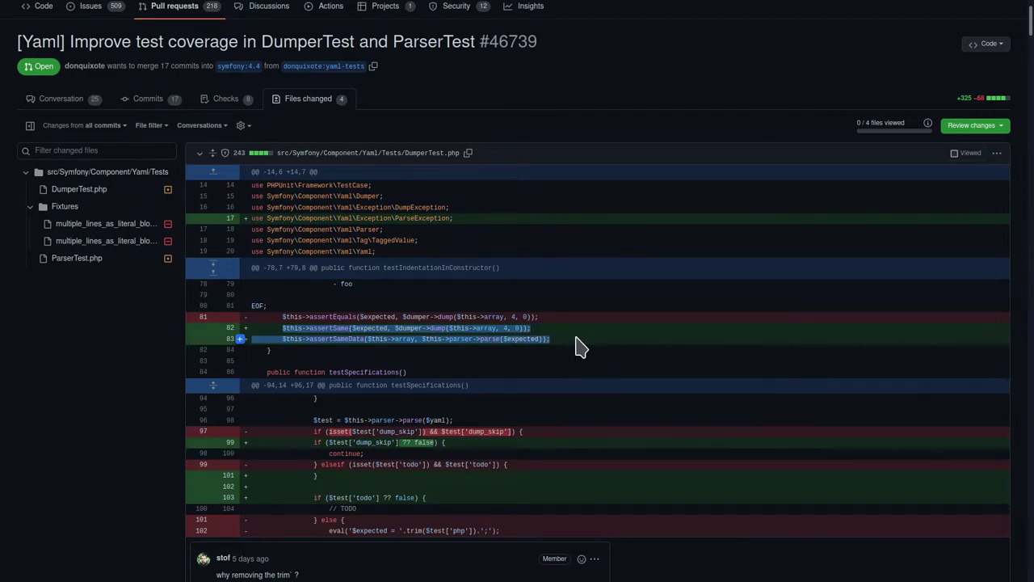
{"action": "left_click", "coordinate": [576, 346]}
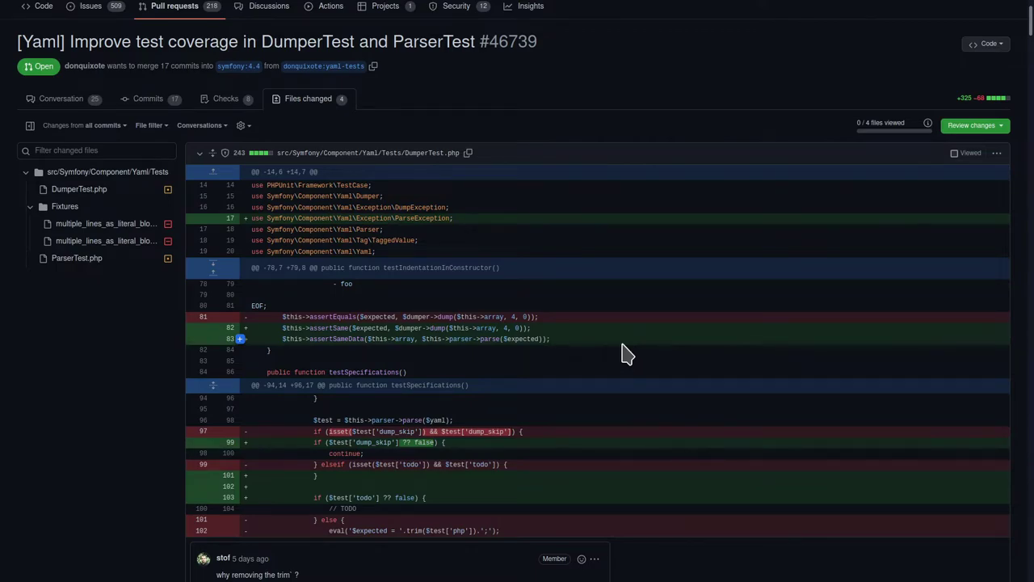
Step: Read the inline review thread in the DumperTest.php diff about removing the trim call
{"action": "scroll", "coordinate": [627, 353], "scroll_direction": "down", "scroll_amount": 5}
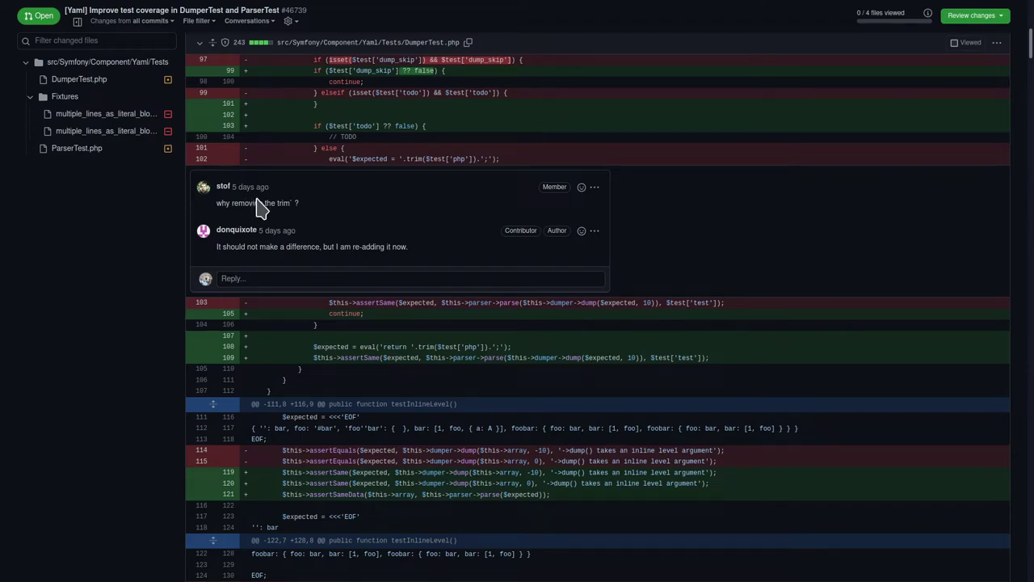
{"action": "left_click_drag", "start_coordinate": [244, 202], "coordinate": [289, 203]}
{"action": "scroll", "coordinate": [396, 238], "scroll_direction": "down", "scroll_amount": 4}
{"action": "scroll", "coordinate": [396, 238], "scroll_direction": "down", "scroll_amount": 20}
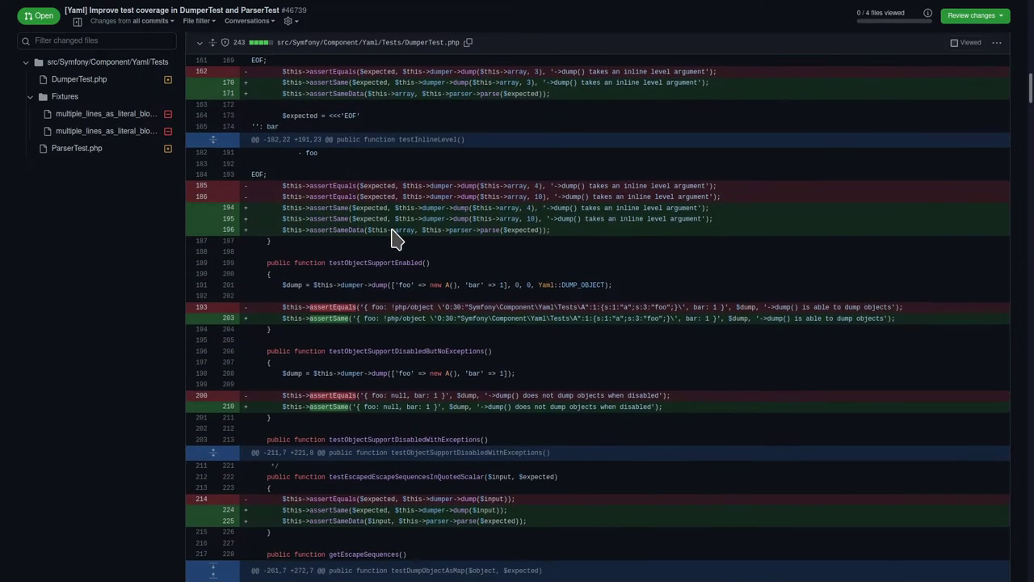
Step: Read the author's inline comment under testDumpingTaggedValueTopLevelAssoc and skim the following DumperTest.php changes
{"action": "scroll", "coordinate": [393, 231], "scroll_direction": "down", "scroll_amount": 2}
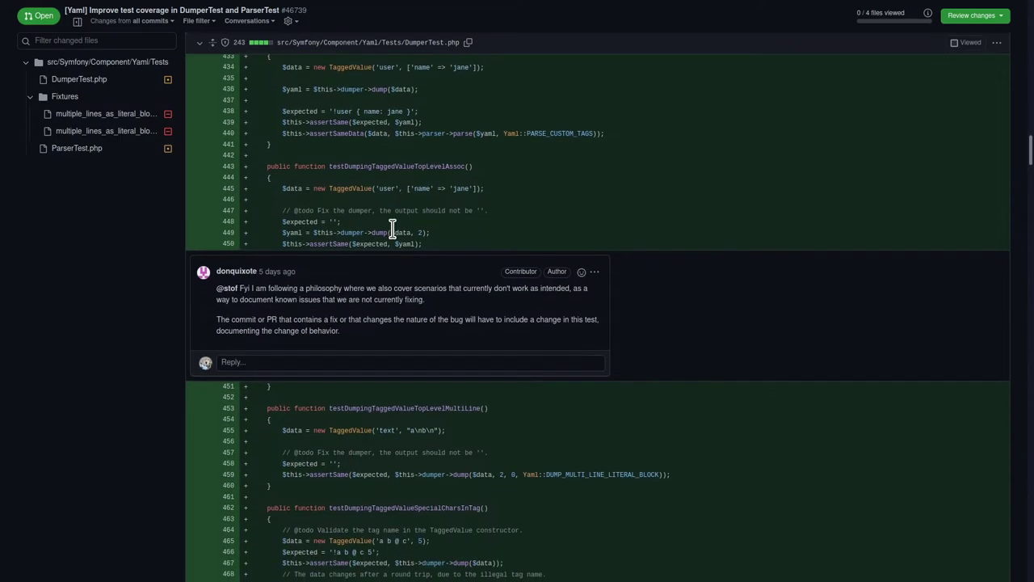
{"action": "scroll", "coordinate": [369, 224], "scroll_direction": "up", "scroll_amount": 4}
{"action": "scroll", "coordinate": [396, 262], "scroll_direction": "down", "scroll_amount": 3}
{"action": "scroll", "coordinate": [396, 263], "scroll_direction": "down", "scroll_amount": 1}
{"action": "left_click_drag", "start_coordinate": [248, 293], "coordinate": [406, 342]}
{"action": "left_click", "coordinate": [406, 342]}
{"action": "scroll", "coordinate": [635, 148], "scroll_direction": "down", "scroll_amount": 8}
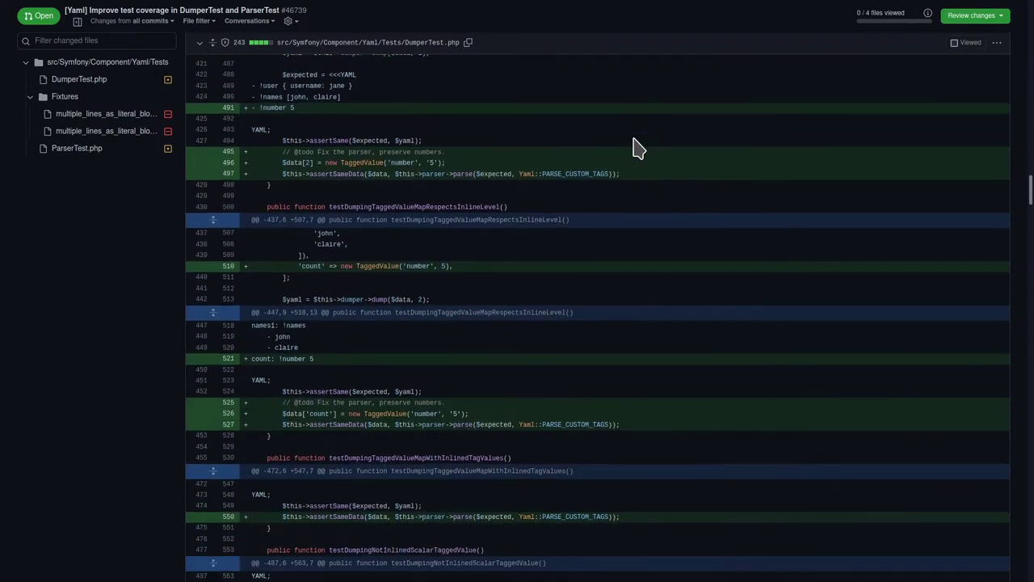
{"action": "scroll", "coordinate": [627, 148], "scroll_direction": "up", "scroll_amount": 1}
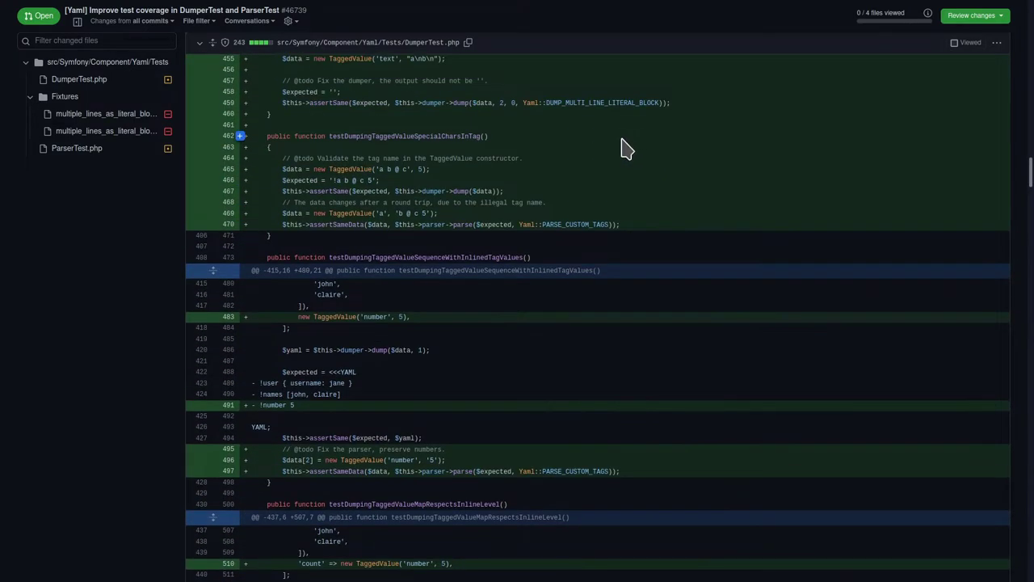
{"action": "scroll", "coordinate": [364, 142], "scroll_direction": "down", "scroll_amount": 8}
{"action": "scroll", "coordinate": [411, 219], "scroll_direction": "up", "scroll_amount": 20}
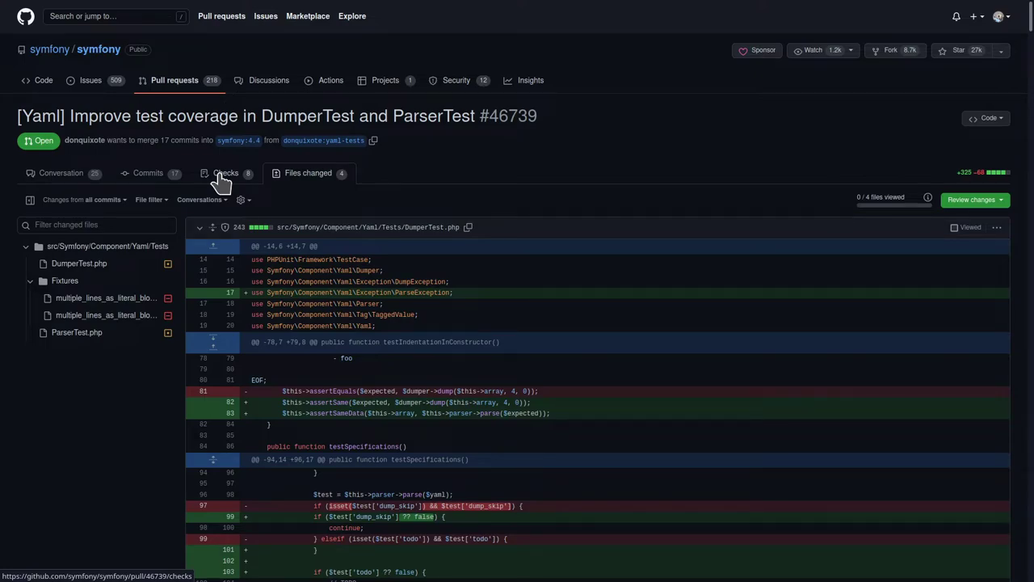
Step: Examine the pull request's automated checks, covering the PHPUnit and Integration groups and the Static analysis workflow run
{"action": "left_click", "coordinate": [246, 174]}
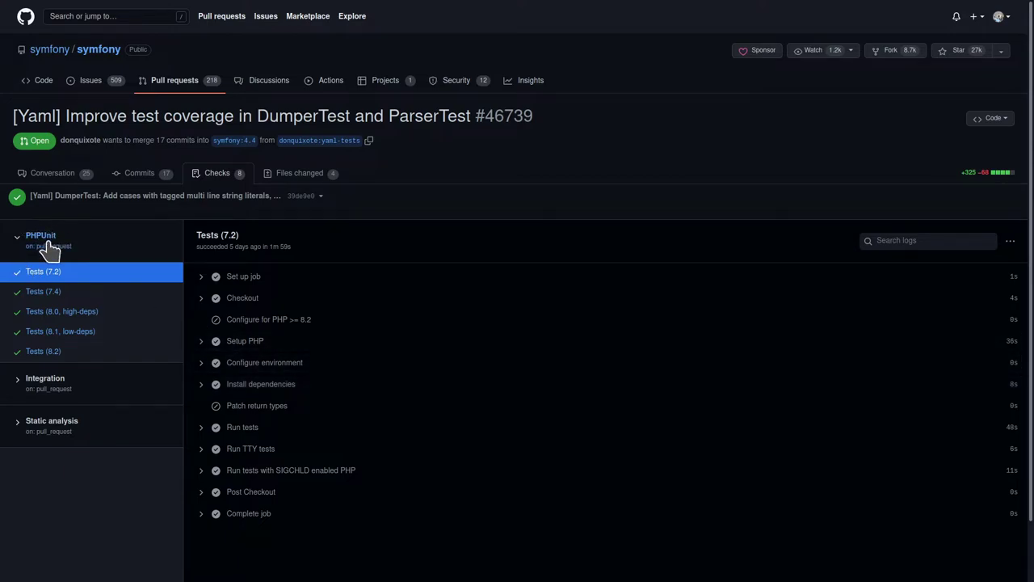
{"action": "left_click", "coordinate": [89, 388]}
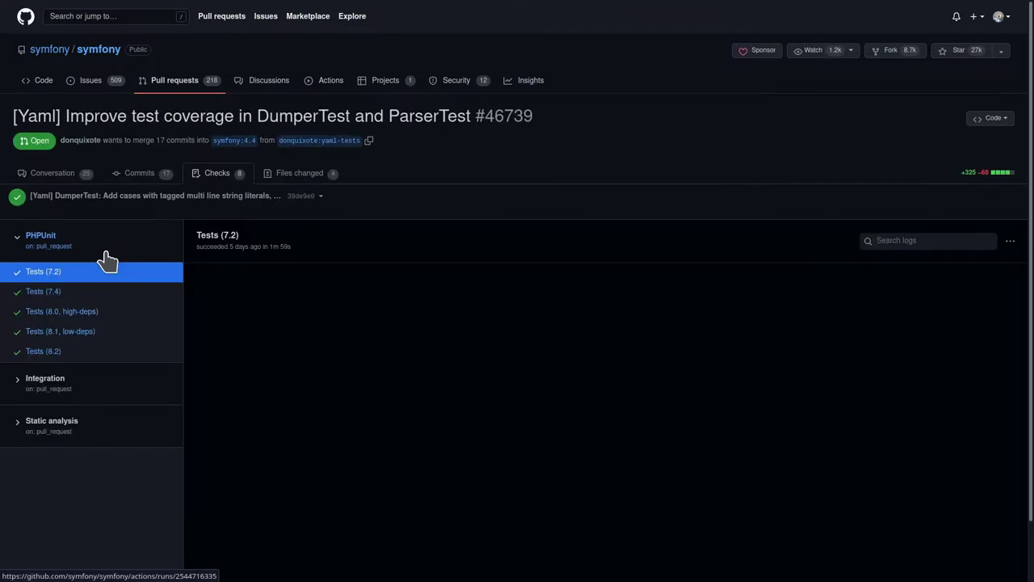
{"action": "left_click", "coordinate": [77, 432]}
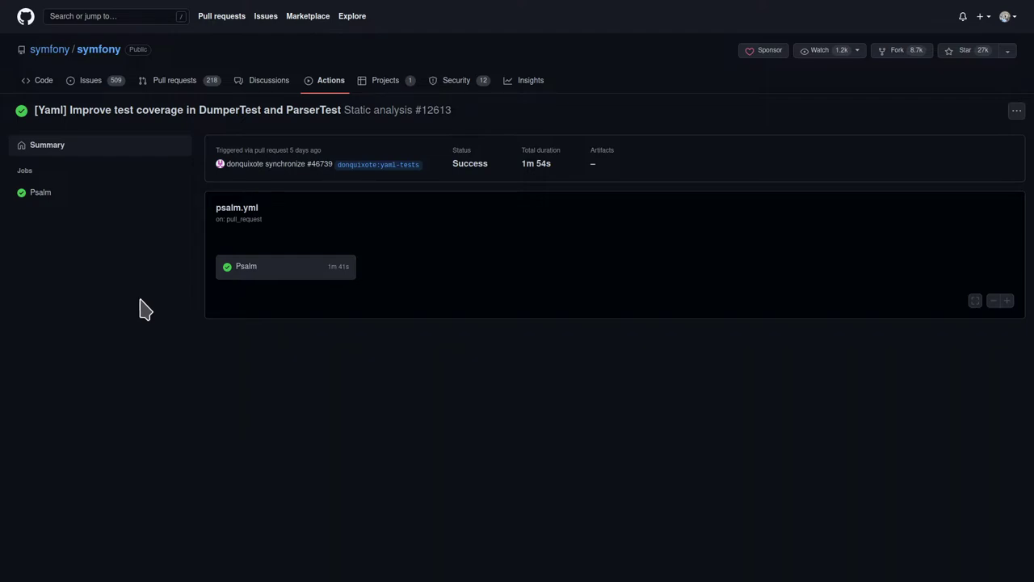
{"action": "left_click", "coordinate": [161, 87]}
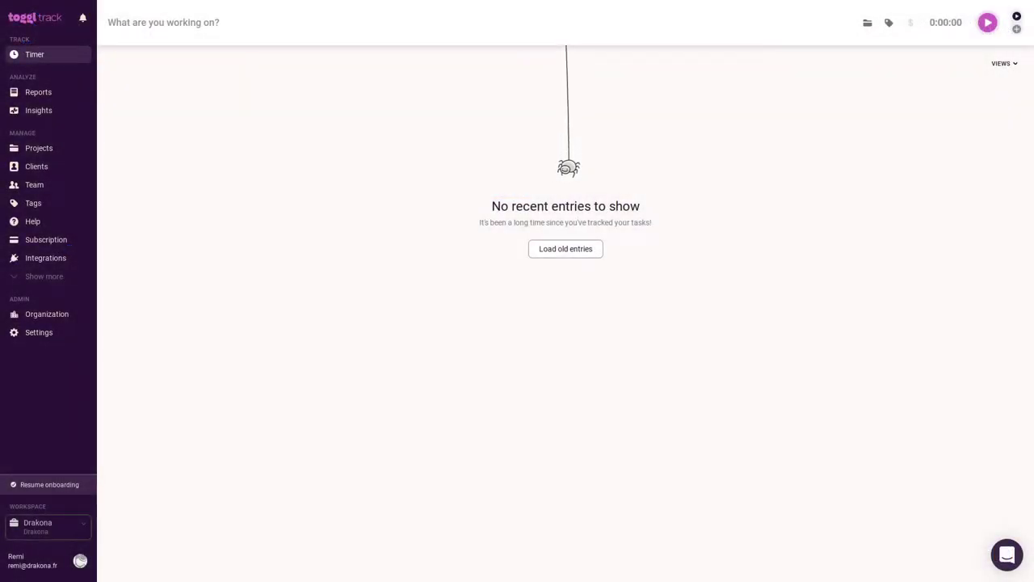
Step: In Toggl Track, describe a new time entry as "41 - Mise en place projet Symfony"
{"action": "mouse_move", "coordinate": [320, 3]}
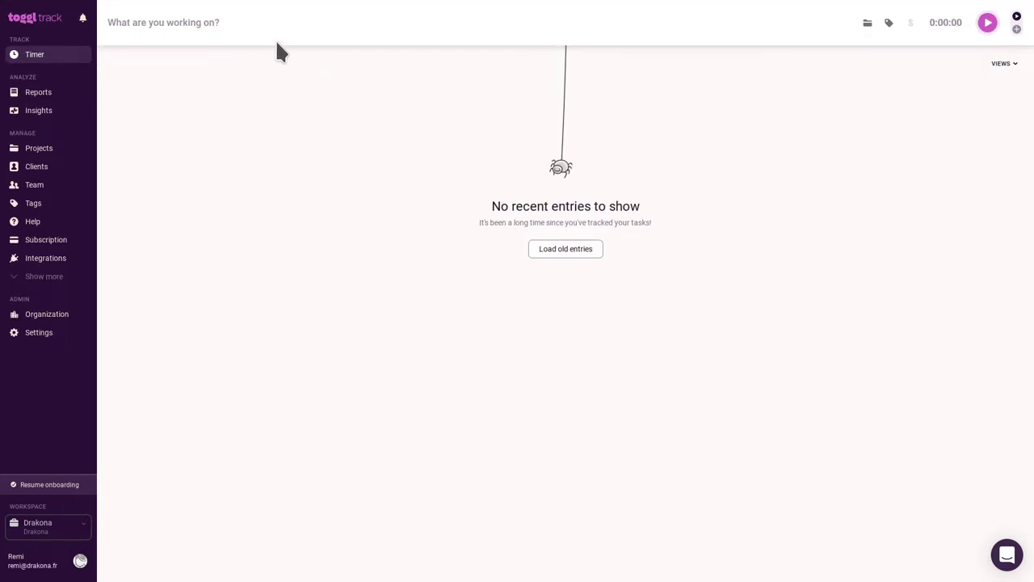
{"action": "left_click", "coordinate": [254, 24]}
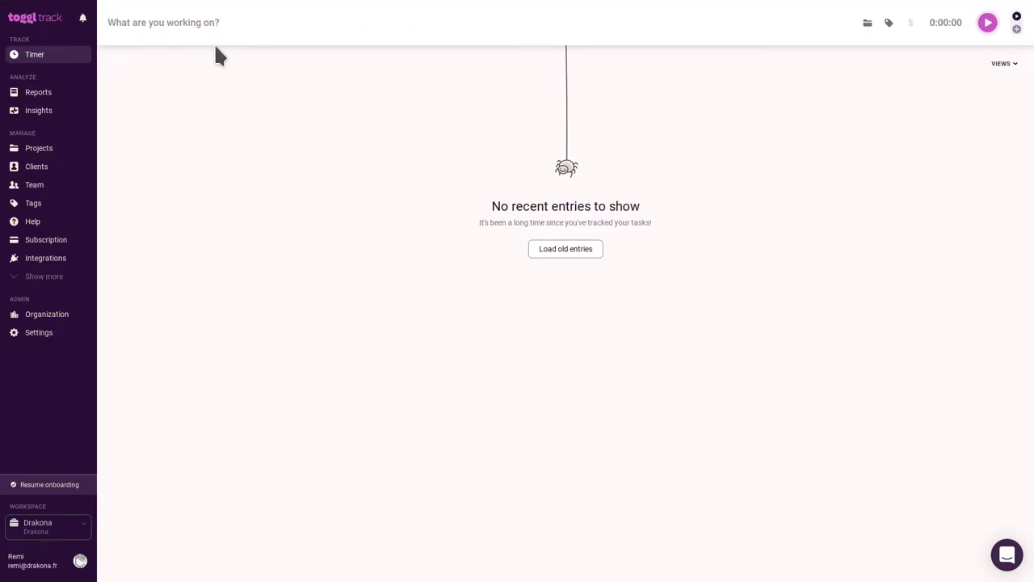
{"action": "type", "text": "41 -"}
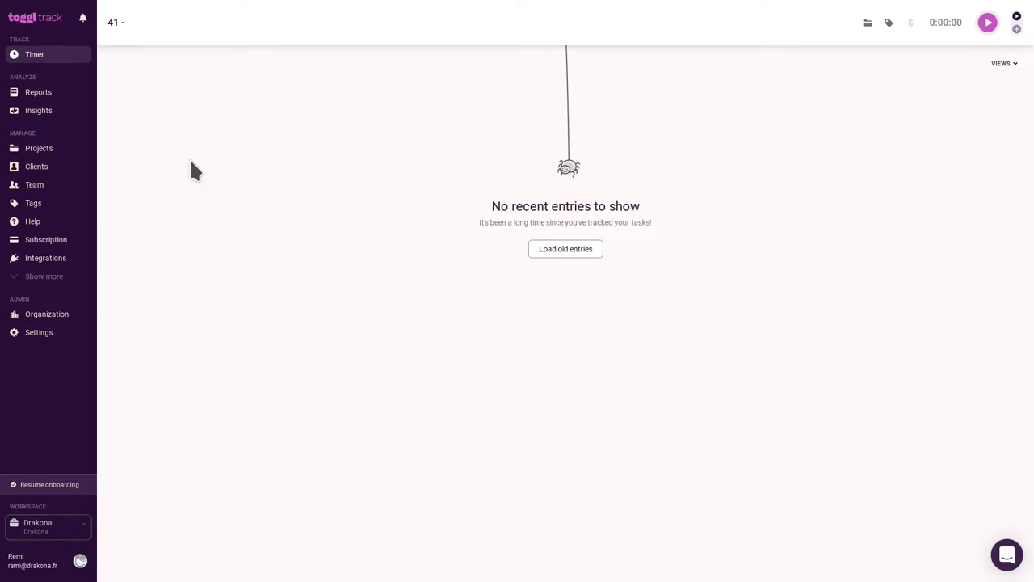
{"action": "type", "text": " Mise en place "}
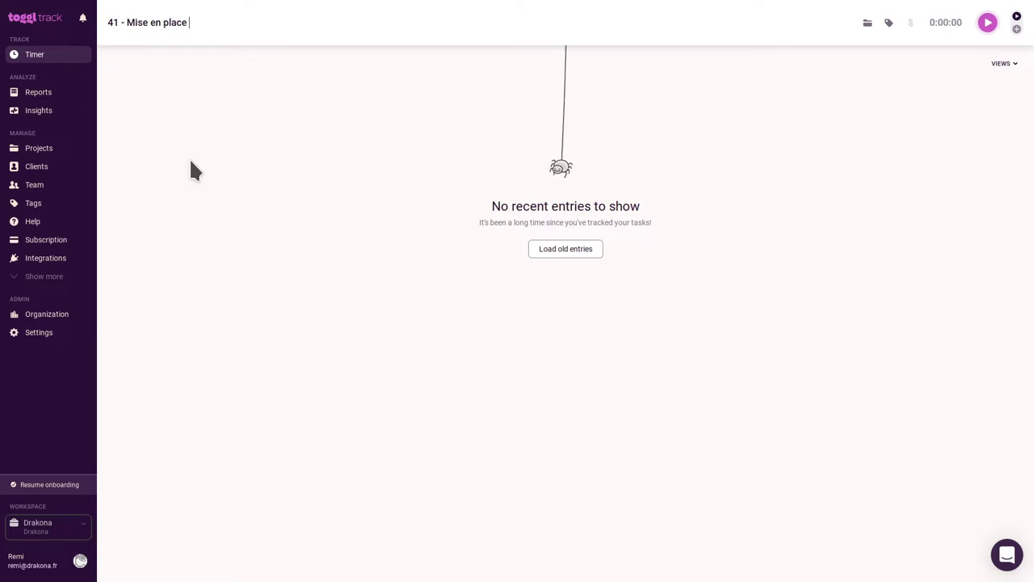
{"action": "type", "text": "projet Symfony"}
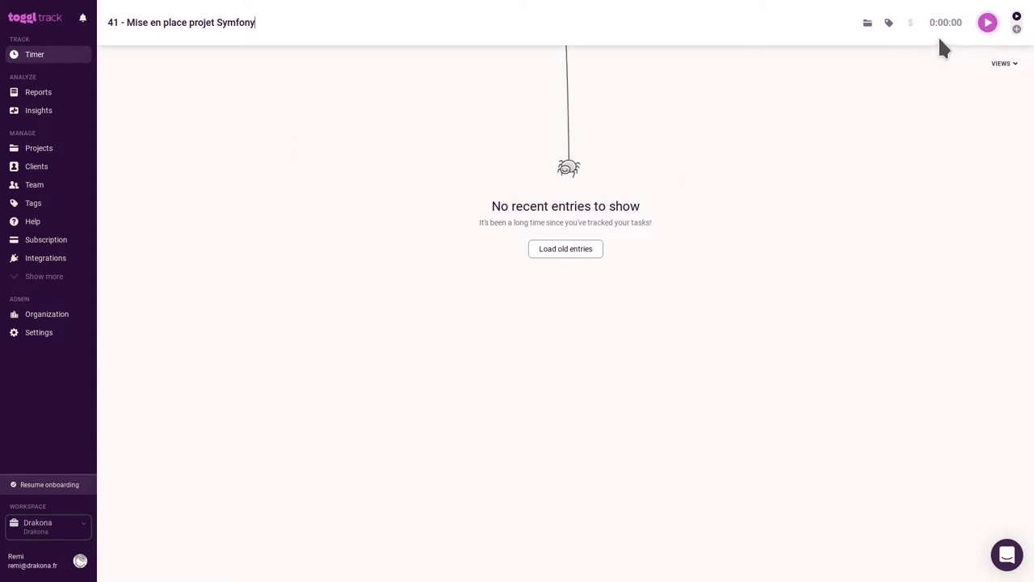
Step: Assign the time entry to the Drakolab project under the client Drakona
{"action": "left_click", "coordinate": [867, 24]}
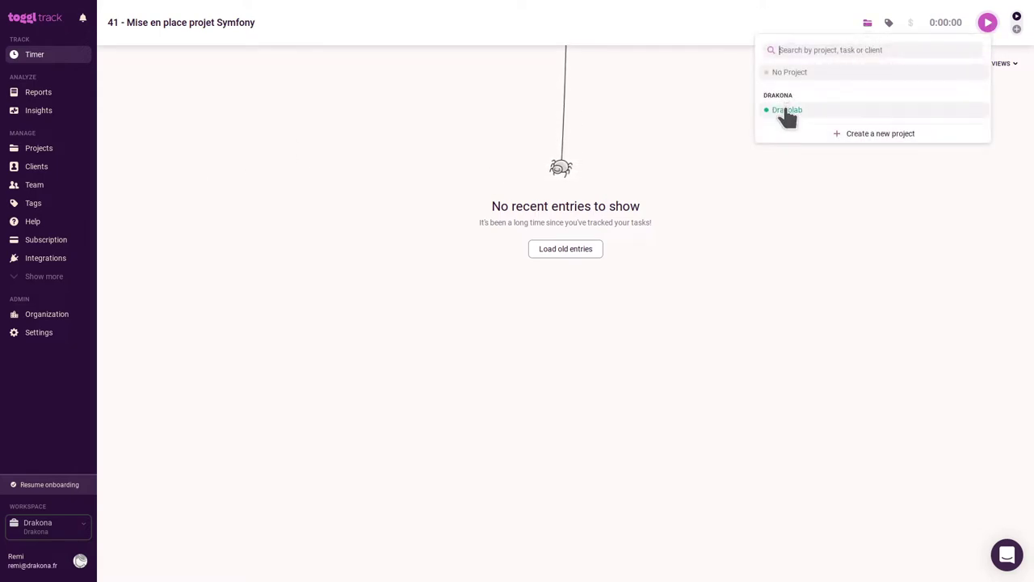
{"action": "left_click", "coordinate": [803, 113]}
{"action": "left_click", "coordinate": [846, 26]}
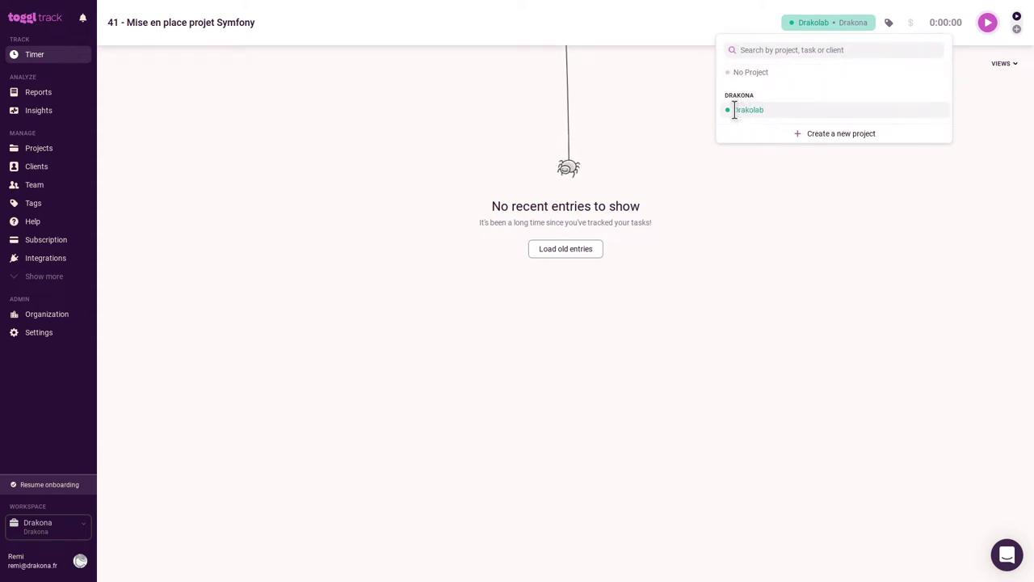
{"action": "left_click_drag", "start_coordinate": [734, 108], "coordinate": [771, 118]}
{"action": "left_click", "coordinate": [854, 26]}
Step: Tag the time entry with Dev and DevOps and start its timer
{"action": "left_click", "coordinate": [889, 24]}
{"action": "left_click", "coordinate": [889, 24]}
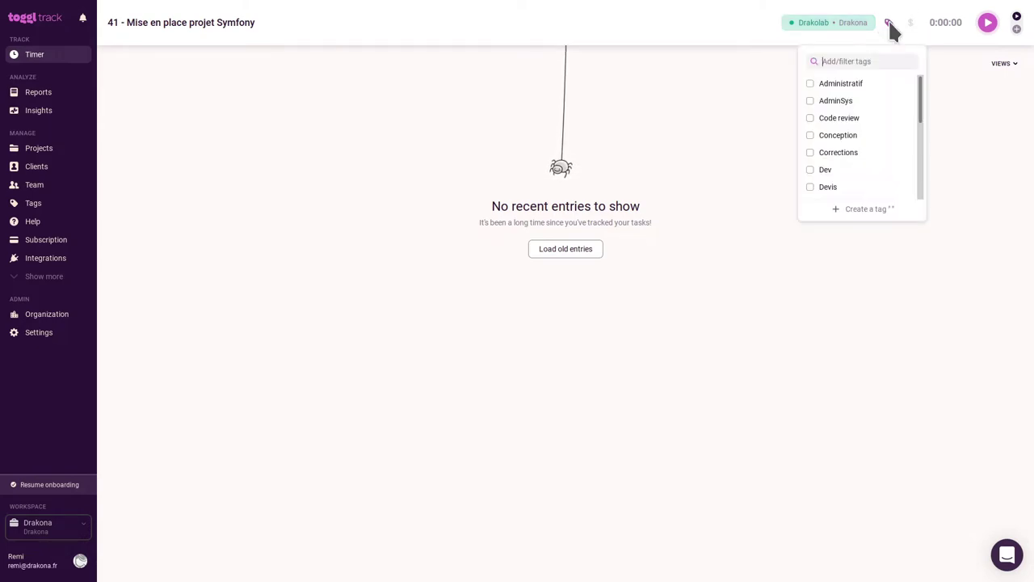
{"action": "left_click", "coordinate": [837, 167]}
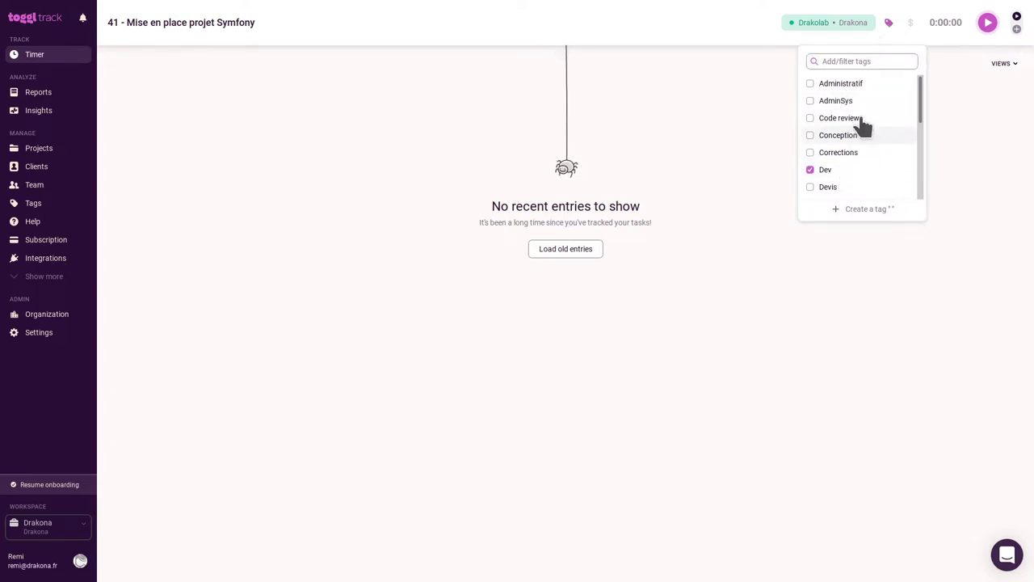
{"action": "scroll", "coordinate": [859, 121], "scroll_direction": "down", "scroll_amount": 1}
{"action": "left_click", "coordinate": [841, 166]}
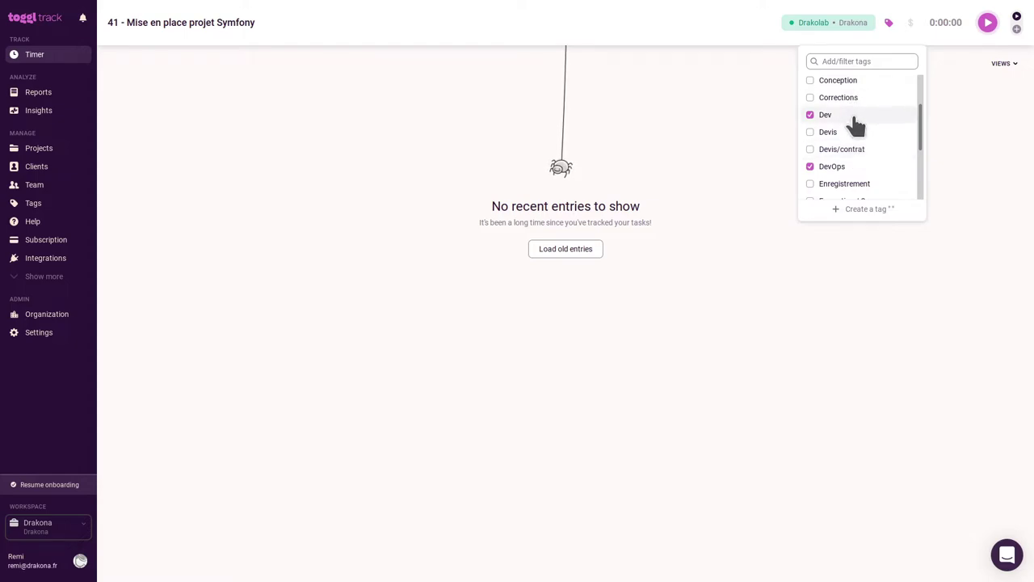
{"action": "left_click", "coordinate": [754, 219]}
{"action": "left_click", "coordinate": [988, 25]}
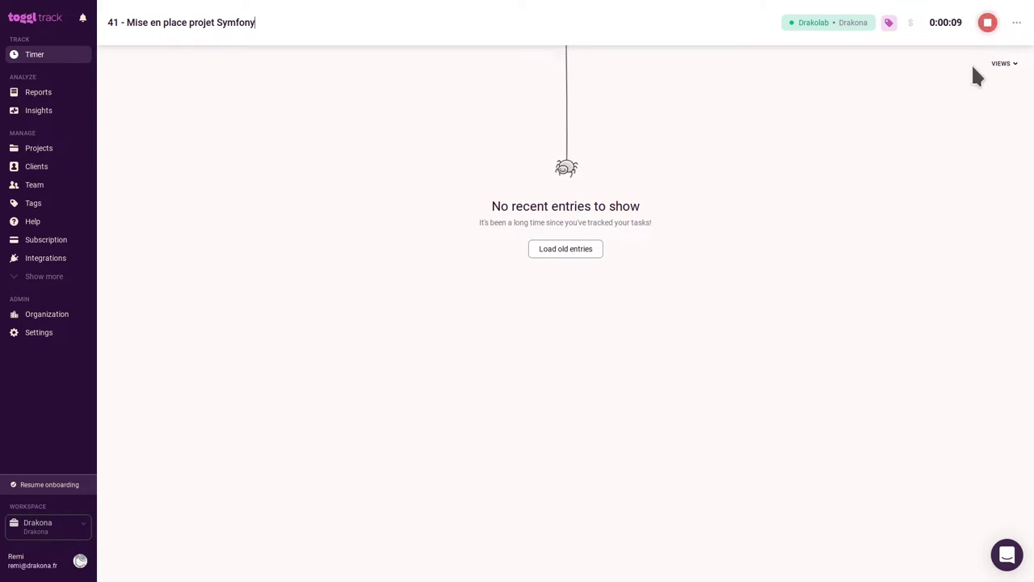
Step: Stop the running timer and delete the recorded "41 - Mise en place projet Symfony" entry from today's list
{"action": "left_click", "coordinate": [982, 28]}
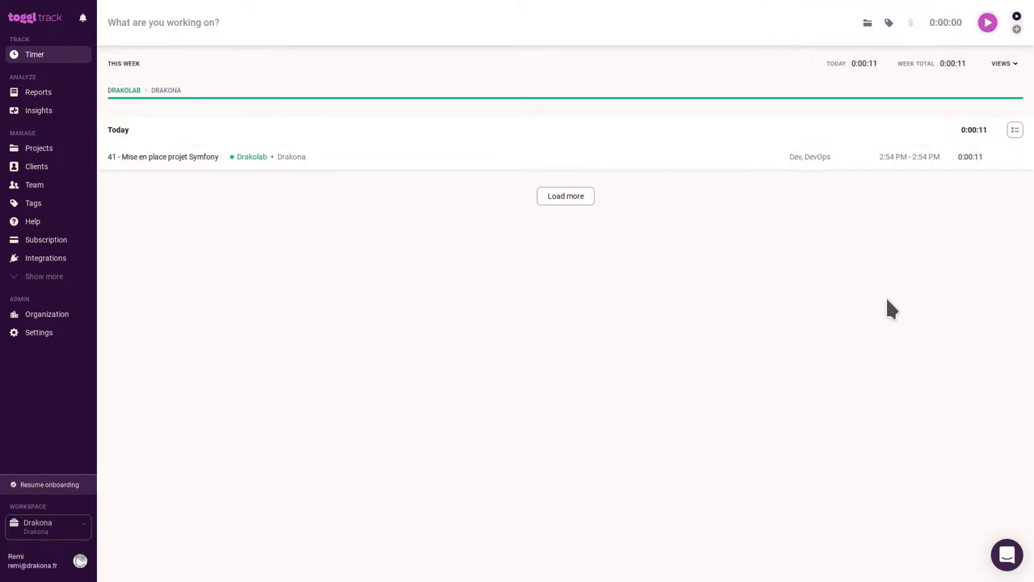
{"action": "left_click", "coordinate": [1021, 157]}
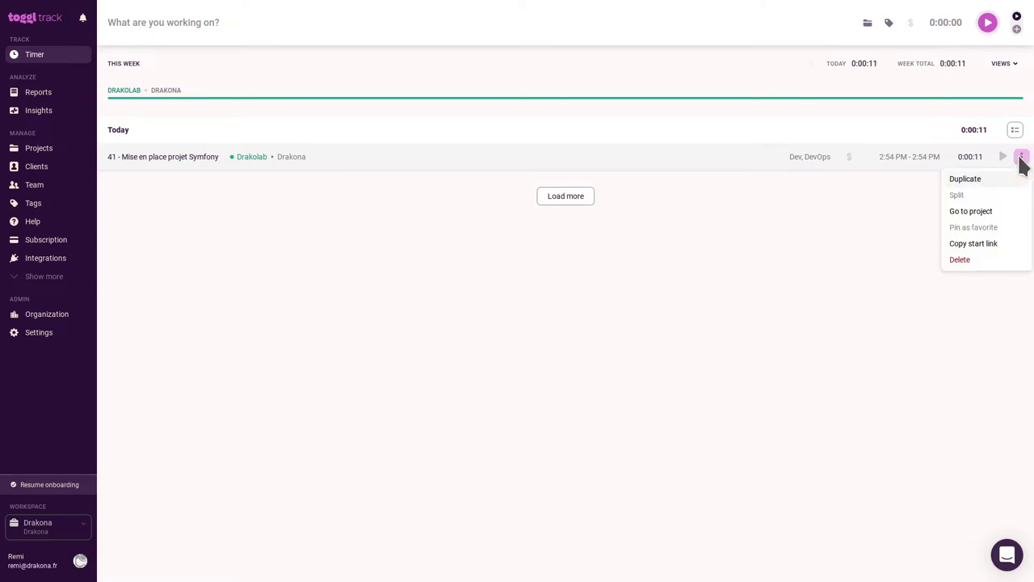
{"action": "left_click", "coordinate": [959, 260]}
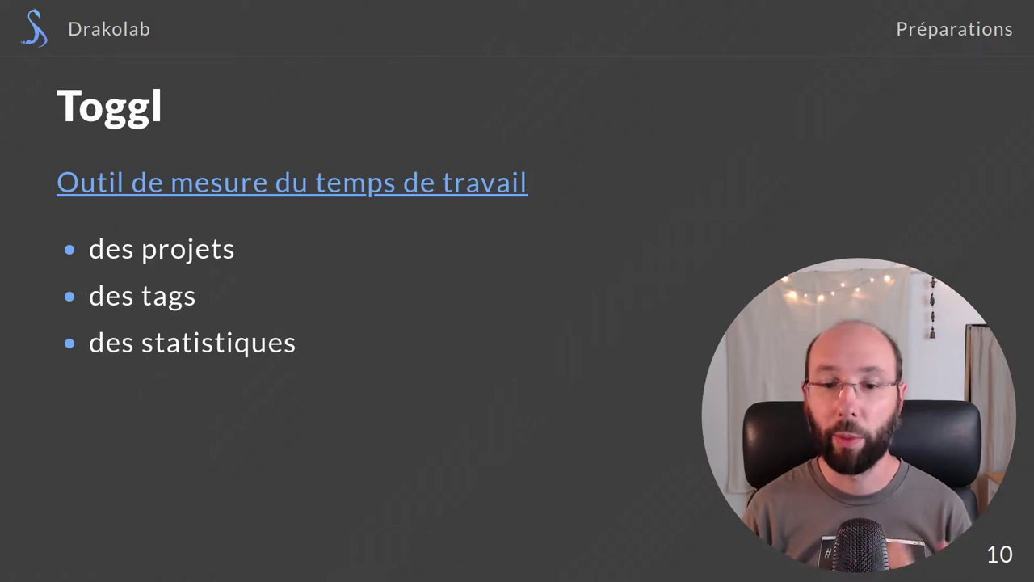
{"action": "key", "text": "Right"}
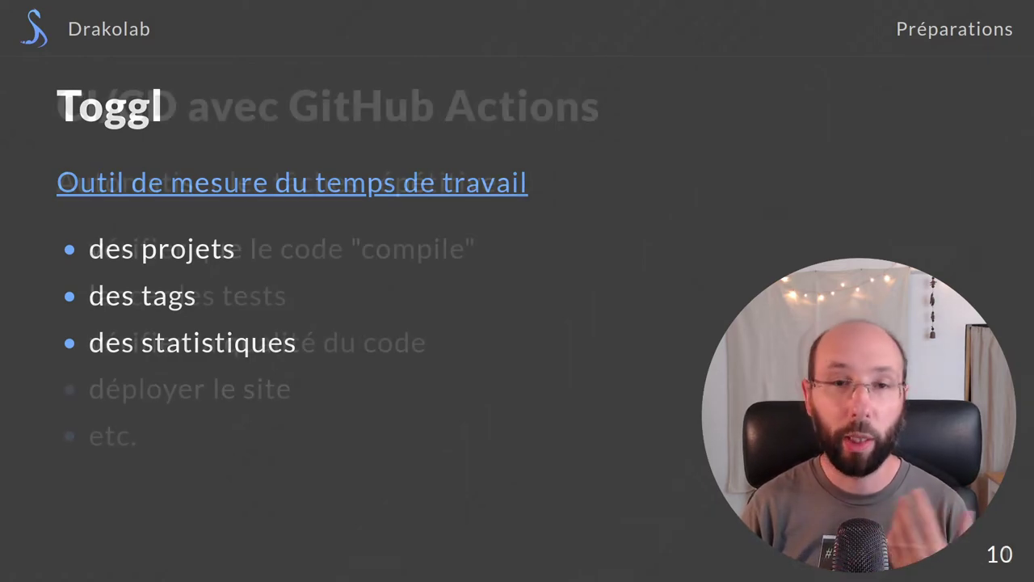